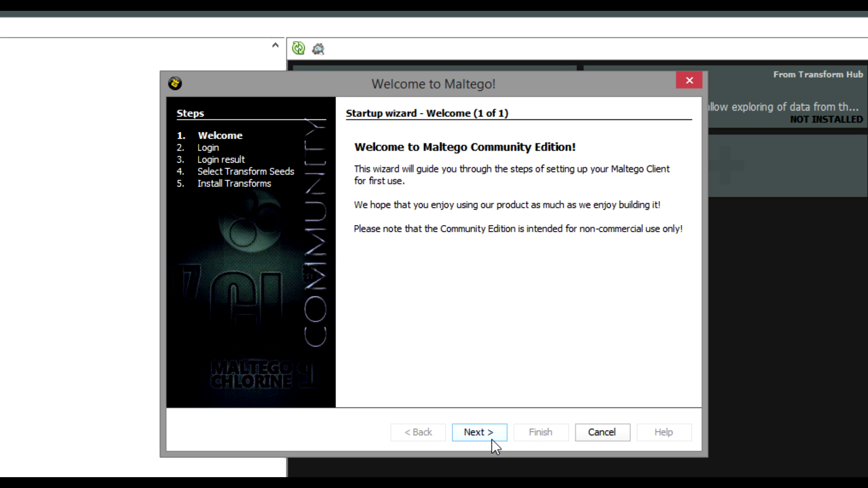
- Log in to the Maltego Community Server with the account e-mail, password and captcha text
left_click(490, 439)
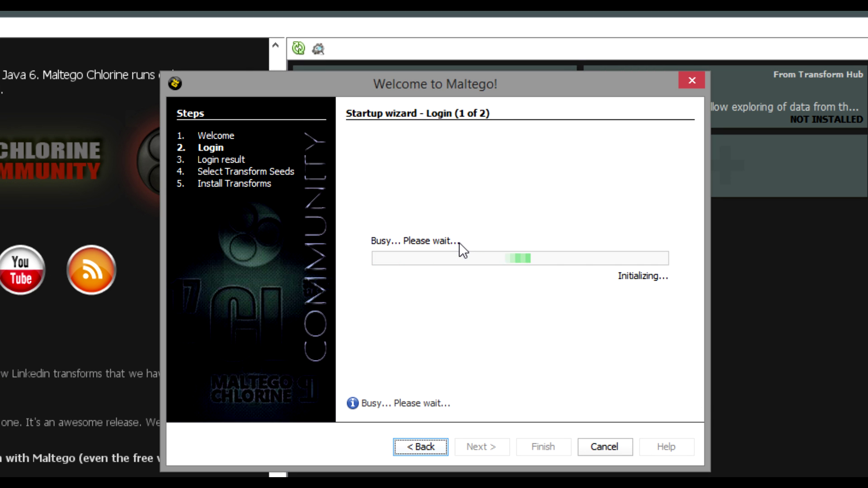
left_click(452, 201)
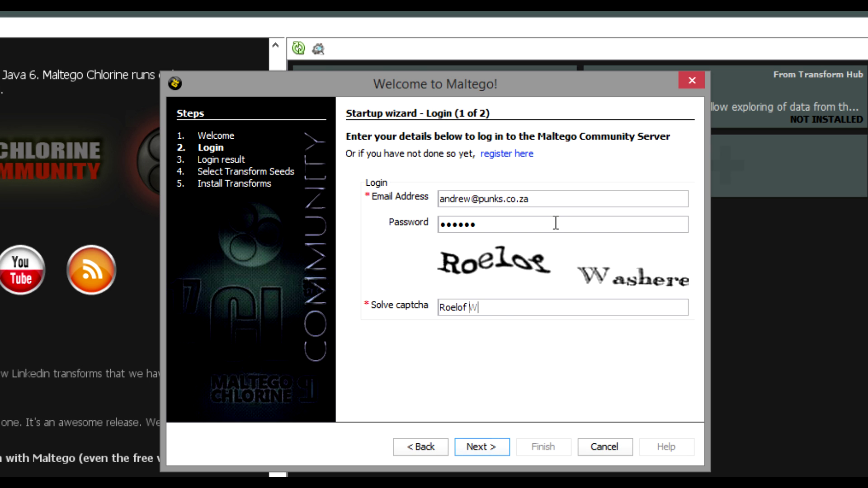
left_click(494, 443)
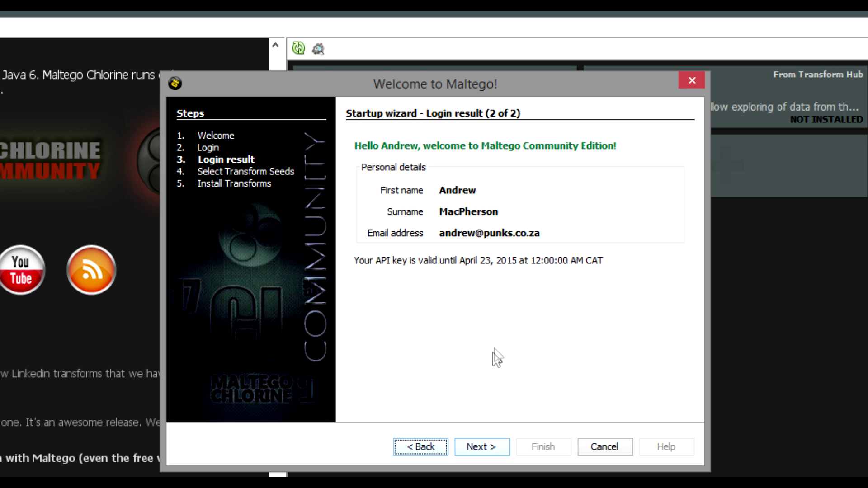
- Install transforms from the Maltego public servers and finish the startup wizard with "Go away, I have done this before!"
left_click(479, 443)
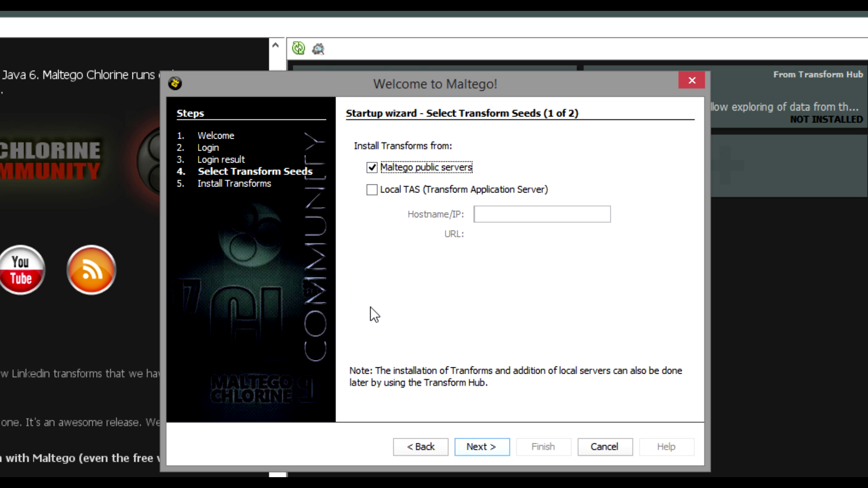
left_click(476, 446)
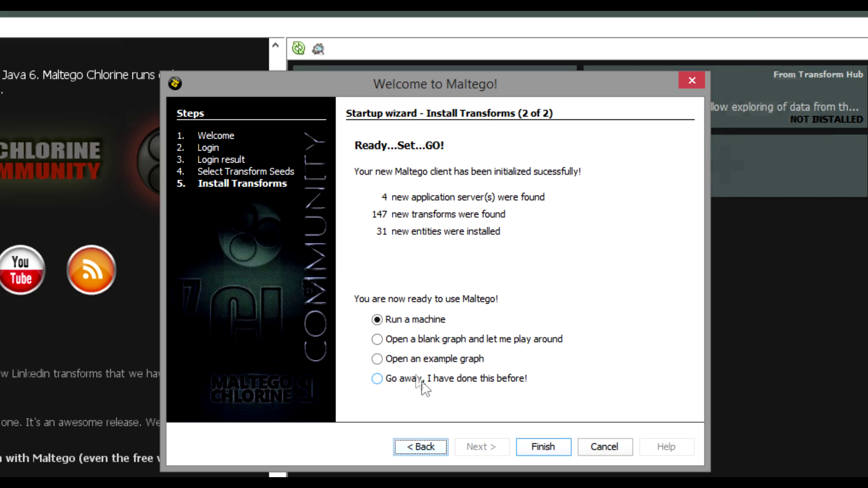
left_click(420, 381)
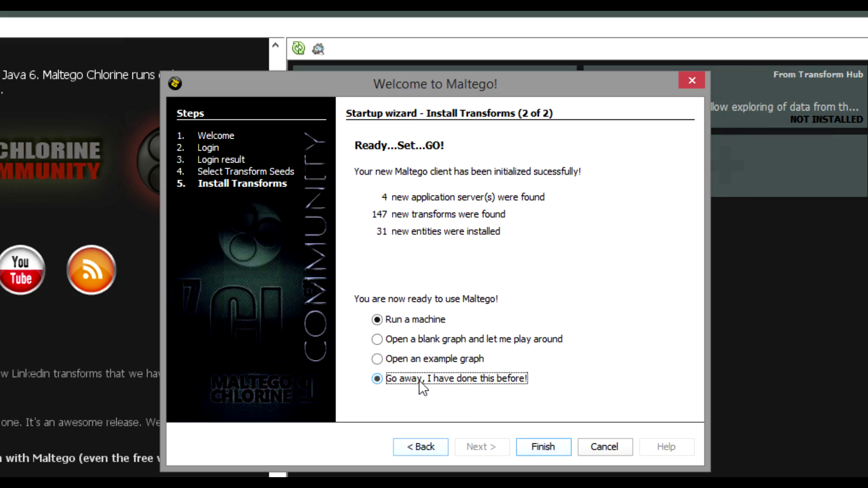
left_click(544, 447)
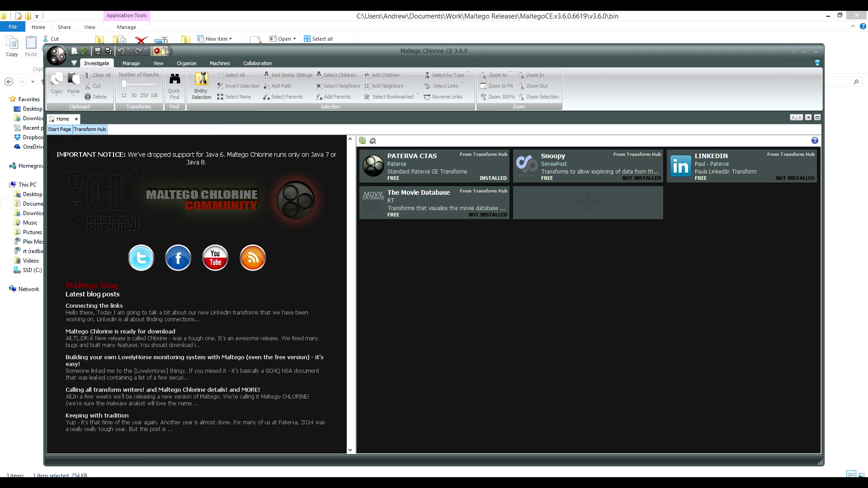
- Maximize the Maltego window and create three new blank graphs
double_click(189, 48)
left_click(13, 22)
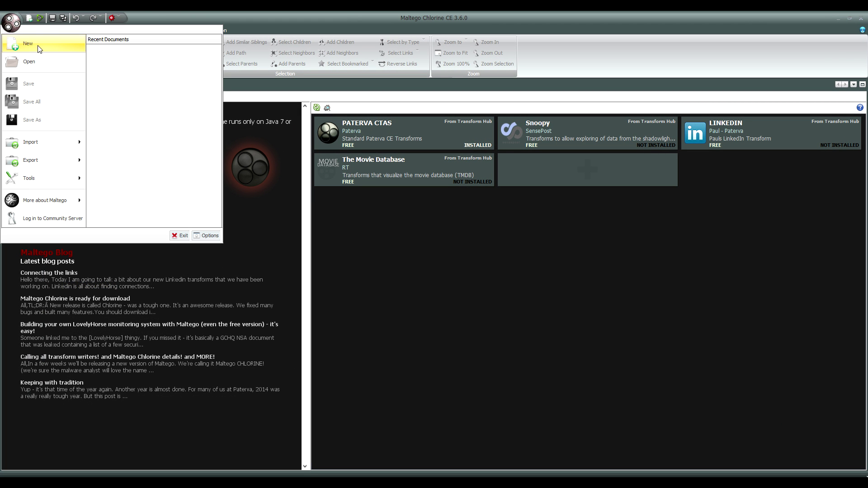
left_click(38, 45)
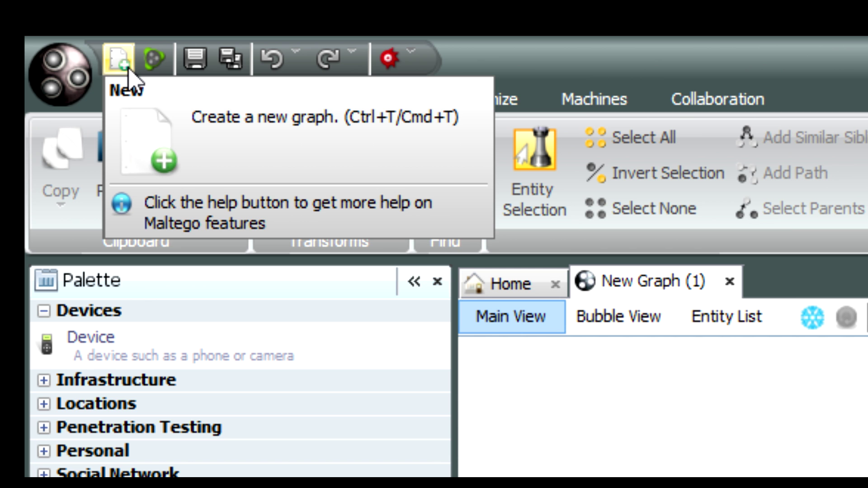
left_click(127, 68)
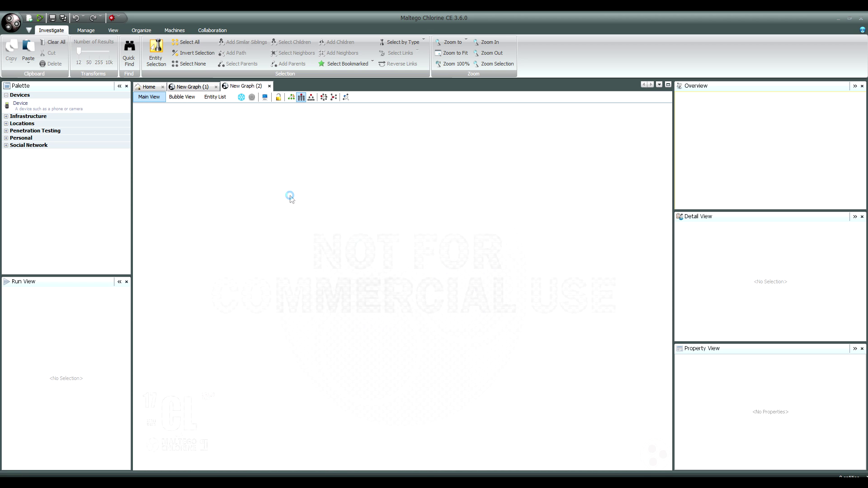
key("Escape")
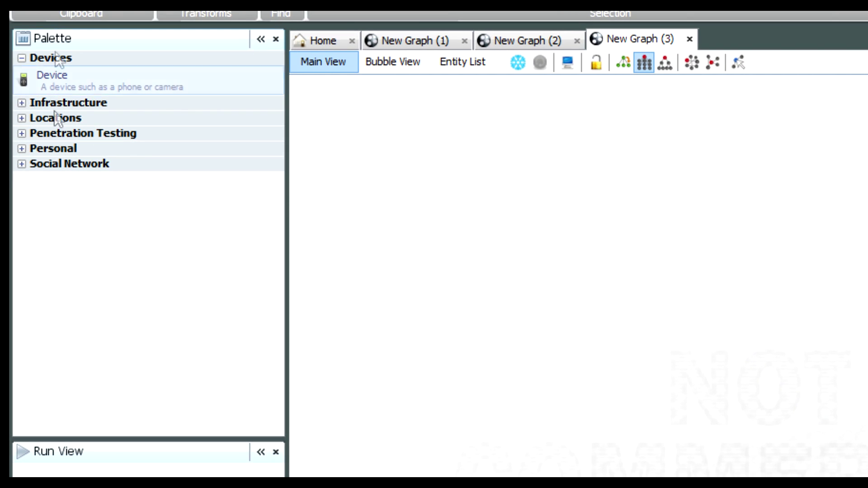
- Expand the Infrastructure, Locations and Personal entity categories in the palette
left_click(19, 102)
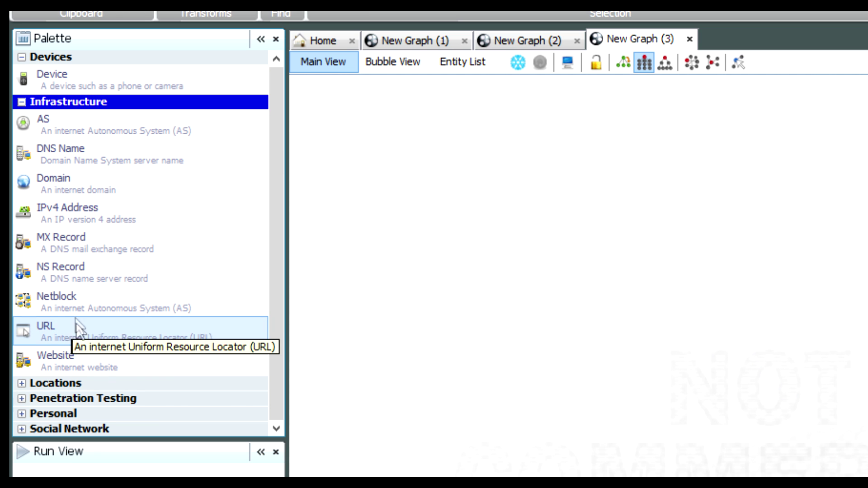
left_click(45, 383)
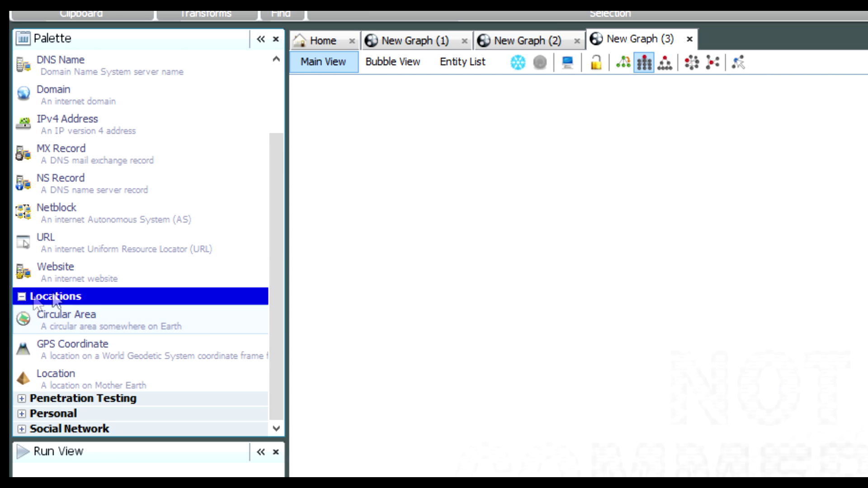
left_click(16, 411)
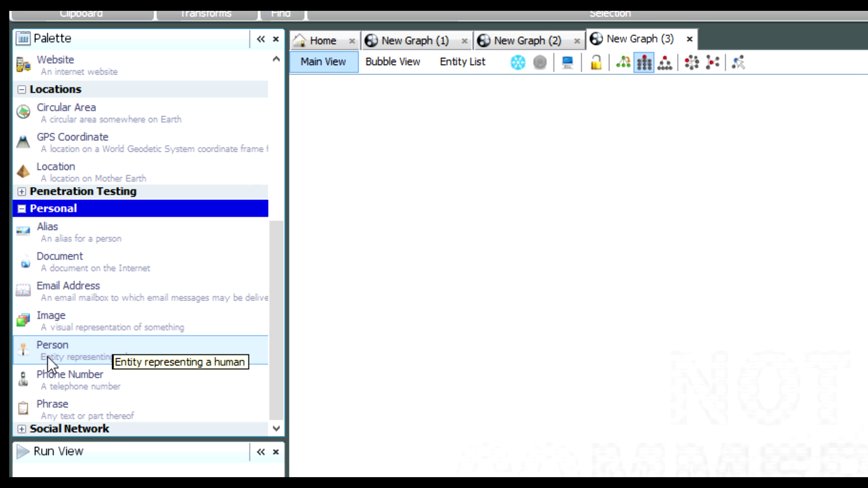
- Add a Person, a Location and a Domain entity from the palette to the third graph
left_click_drag(48, 357, 513, 323)
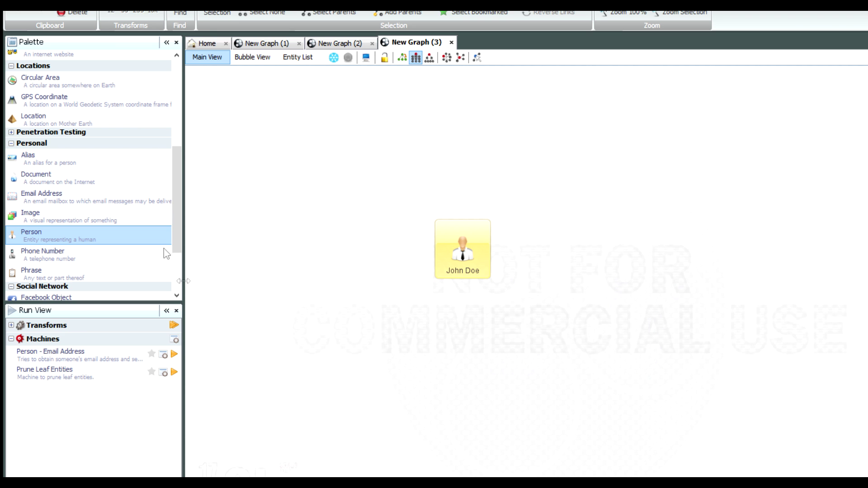
left_click_drag(50, 120, 524, 349)
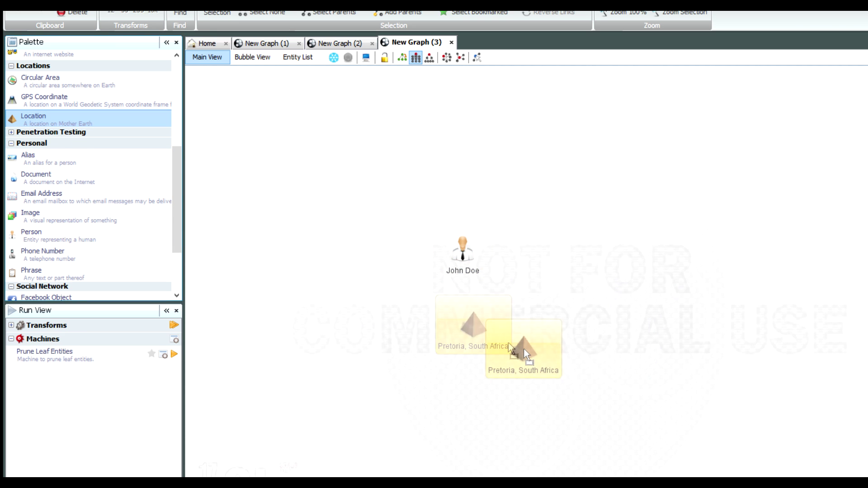
scroll(79, 159, "up", 3)
scroll(80, 159, "up", 3)
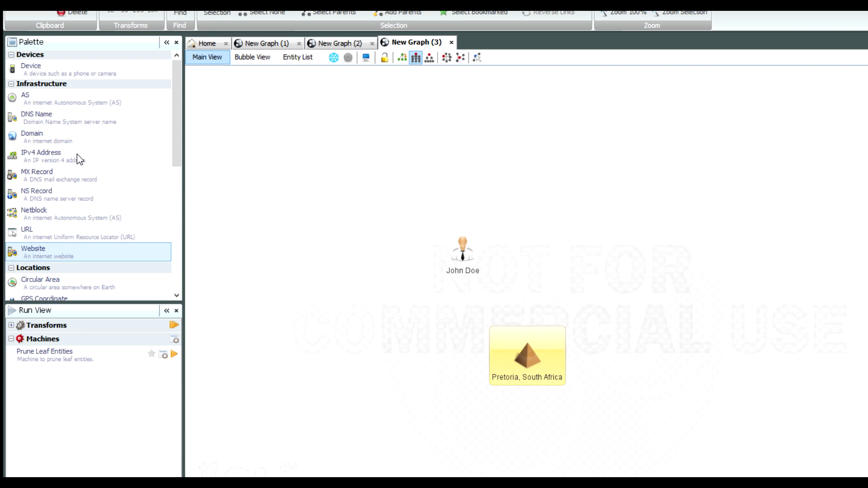
left_click_drag(39, 138, 605, 257)
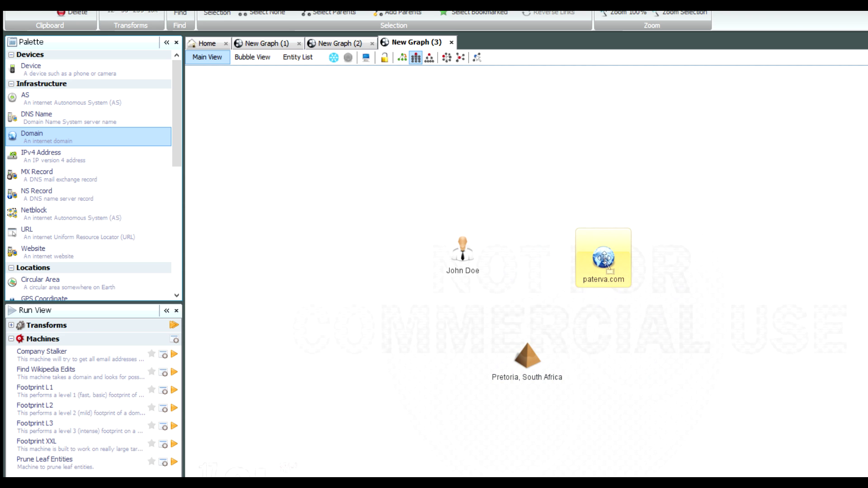
left_click(631, 339)
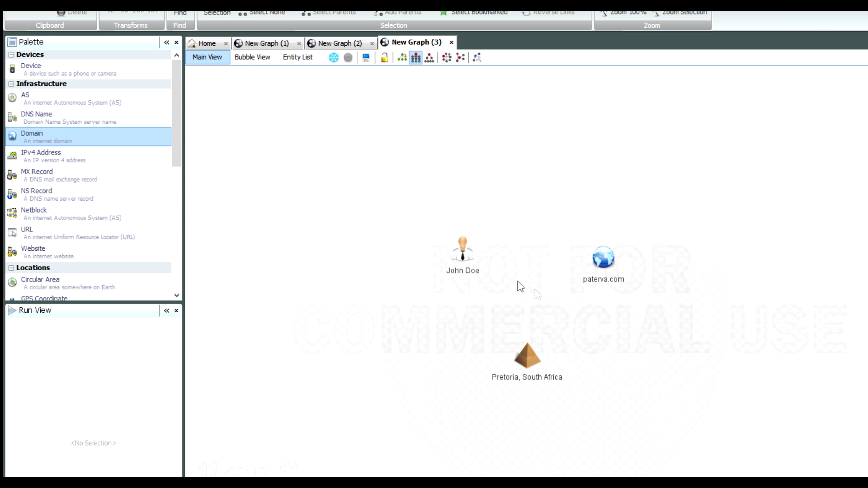
- Move the Person entity up and to the left, and the Location entity left beneath it
left_click(463, 267)
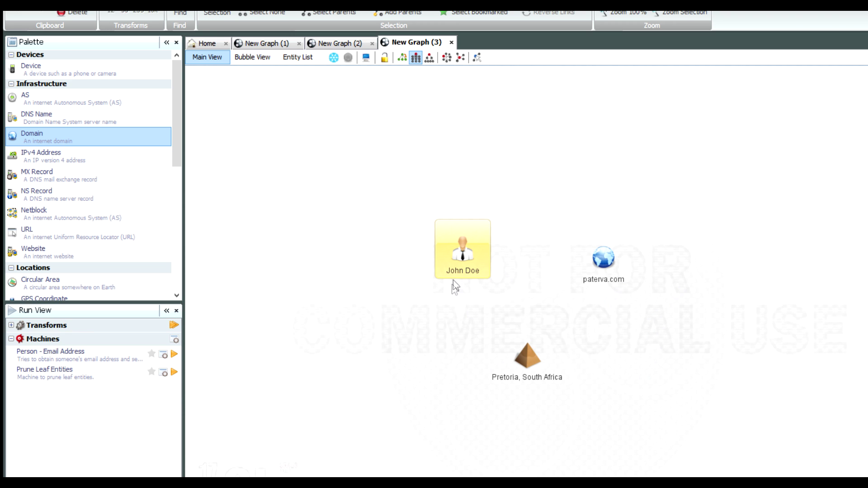
left_click_drag(462, 262, 430, 231)
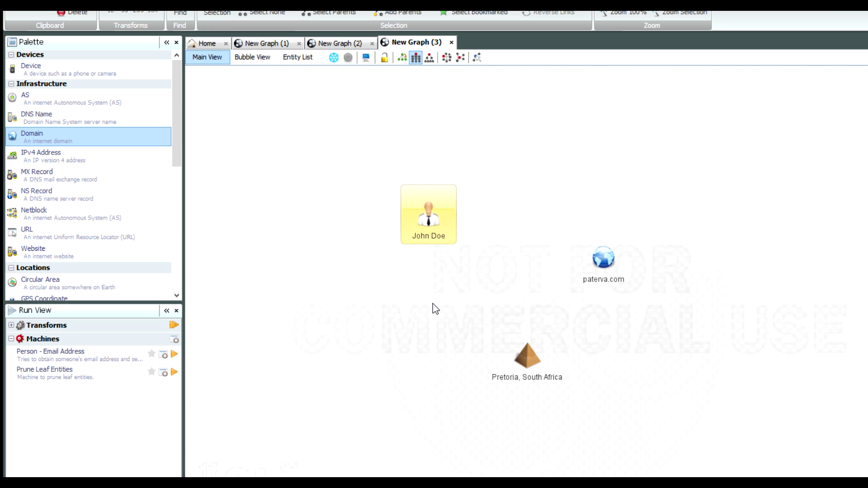
left_click(492, 341)
left_click_drag(525, 357, 409, 360)
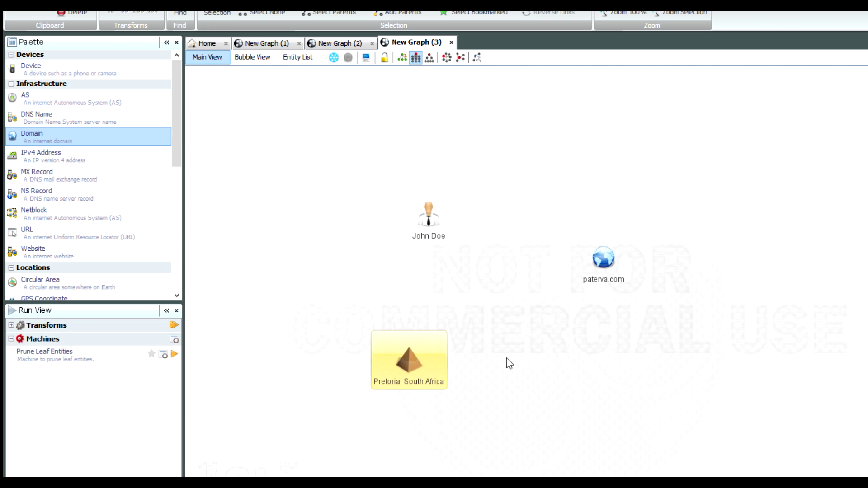
left_click(509, 363)
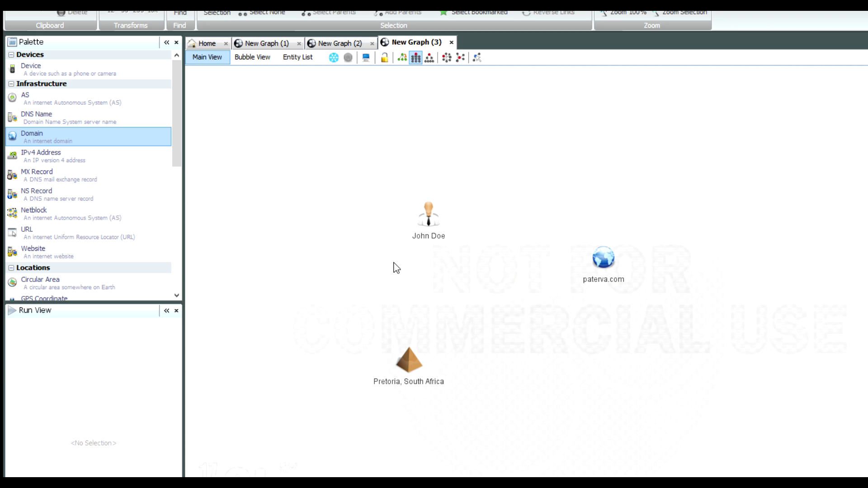
- Open the Person entity's details and review its properties, attachments and summary
double_click(429, 216)
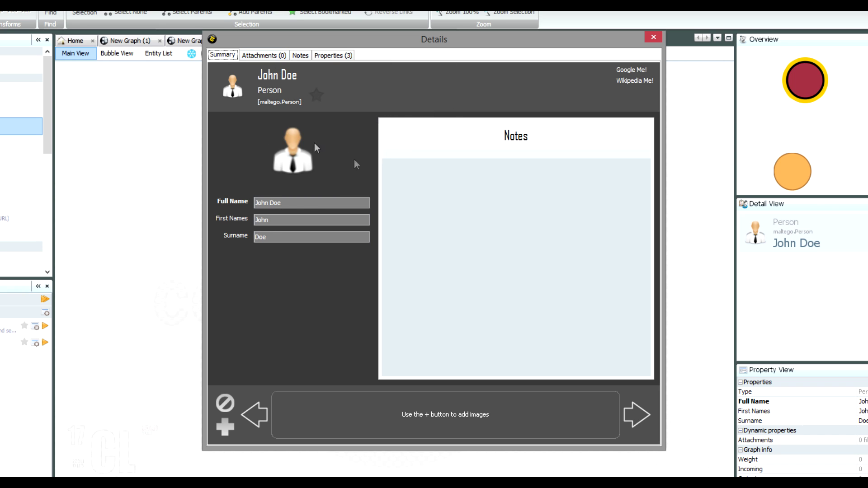
left_click(333, 56)
left_click(269, 56)
left_click(214, 56)
left_click(652, 39)
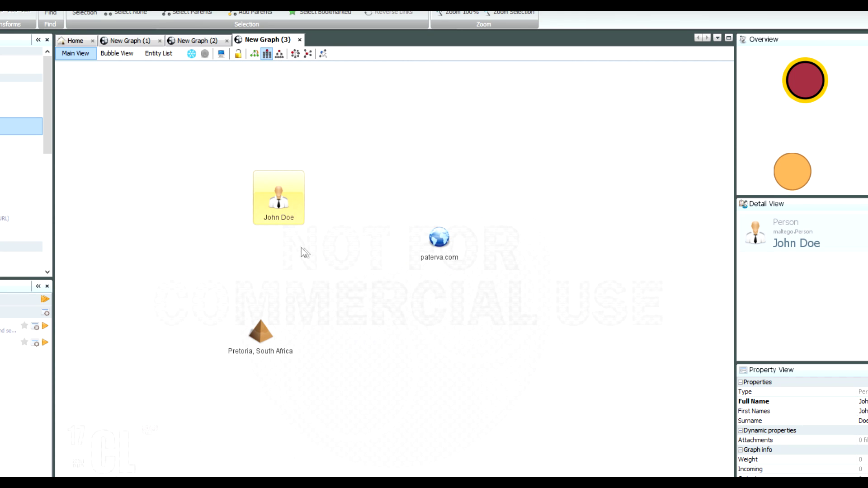
- Rename the Person entity with the person's full name and the Location entity to "Cape Town, South Africa"
left_click(280, 217)
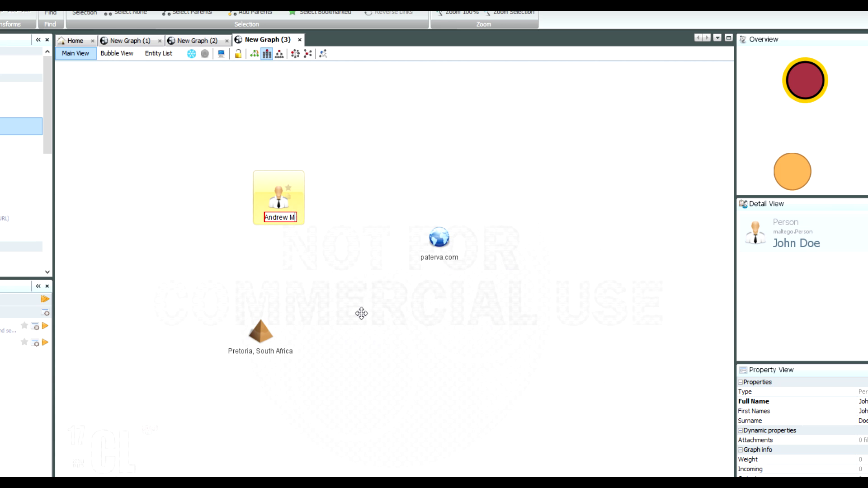
key("Return")
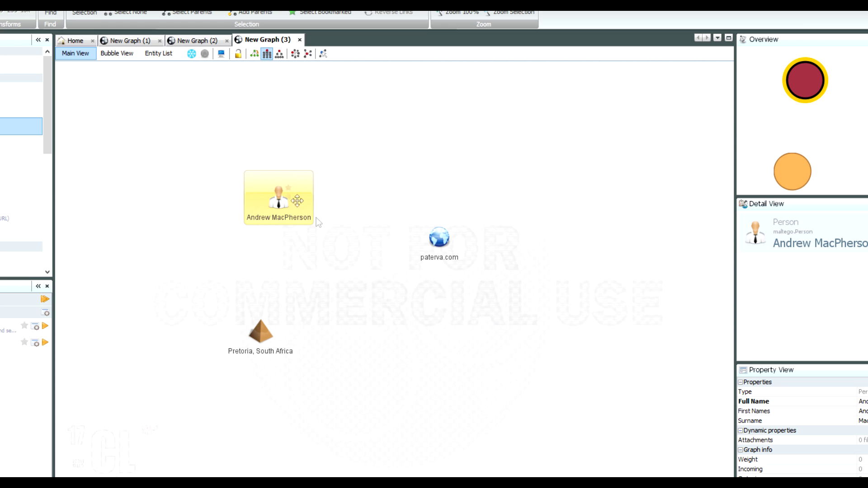
left_click_drag(258, 346, 283, 346)
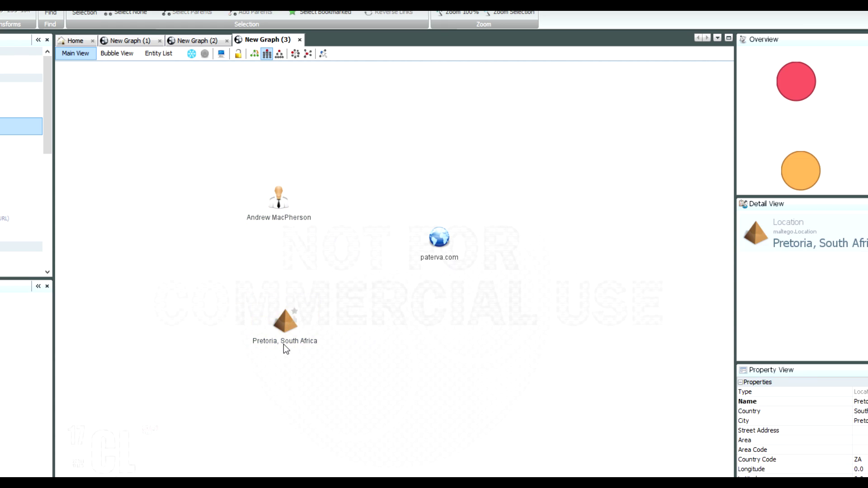
double_click(283, 341)
type("Cape Town")
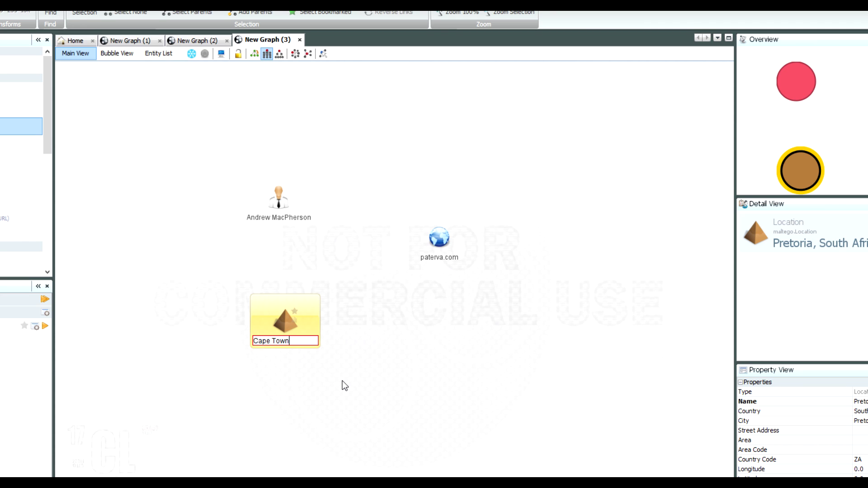
type(", South Africa")
key("Return")
left_click(315, 126)
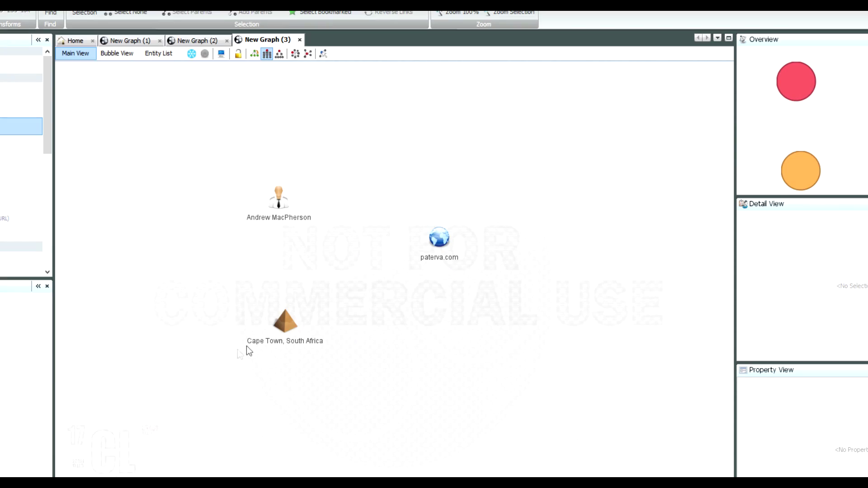
- Link the Person entity to the Cape Town location with a red link labelled "lives here"
left_click(247, 345)
left_click(241, 286)
left_click(266, 209)
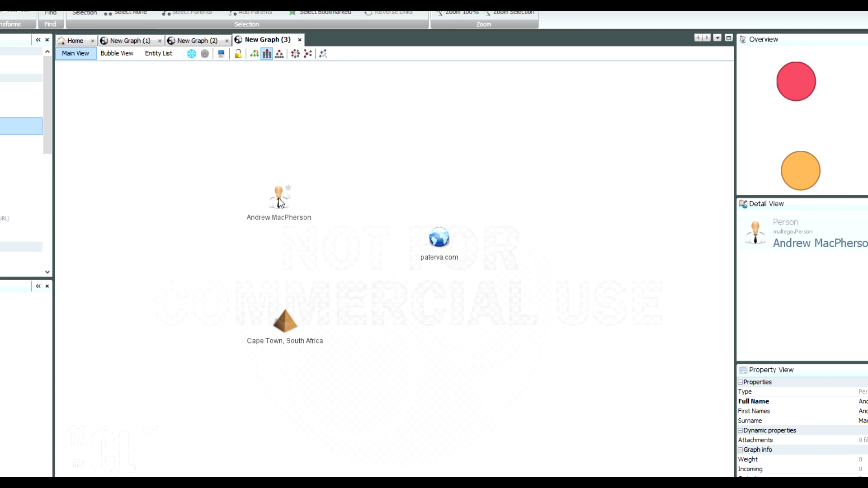
left_click_drag(279, 198, 286, 327)
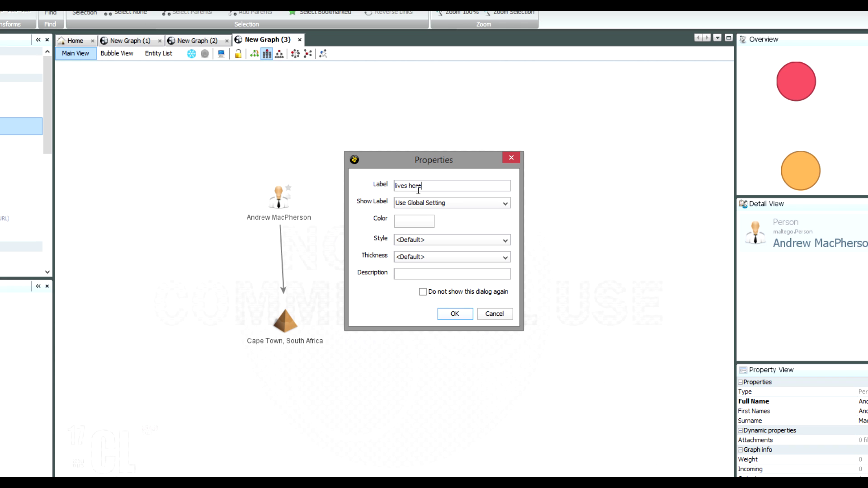
left_click(422, 221)
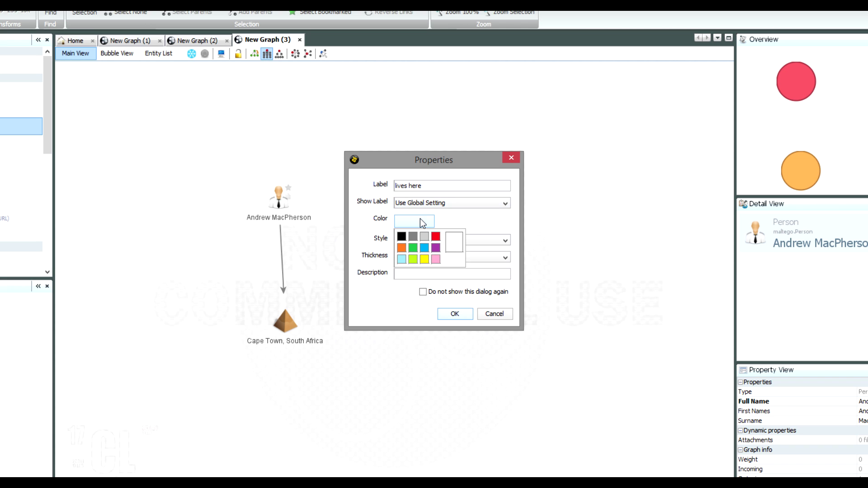
left_click(435, 237)
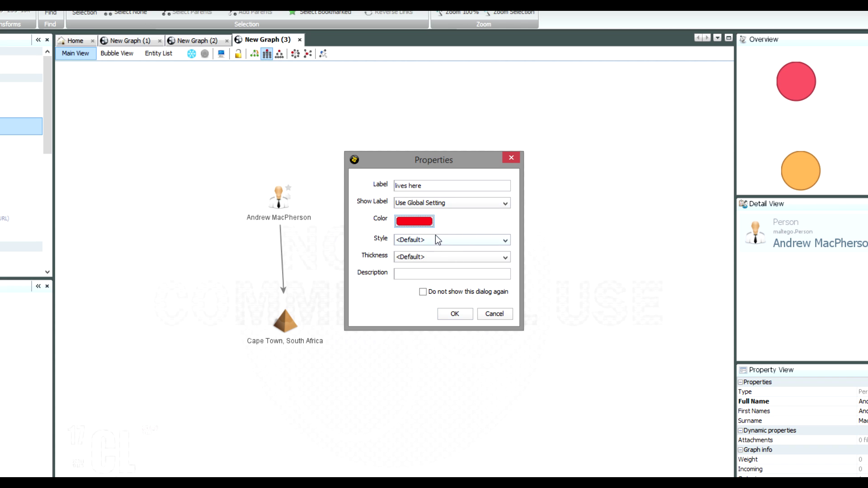
left_click(454, 314)
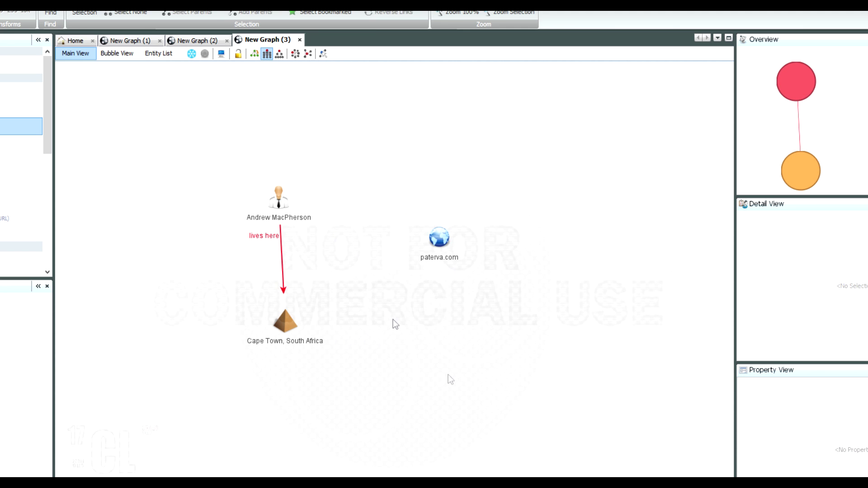
- Link the Person entity to the paterva.com domain, keeping the default link properties
left_click(433, 261)
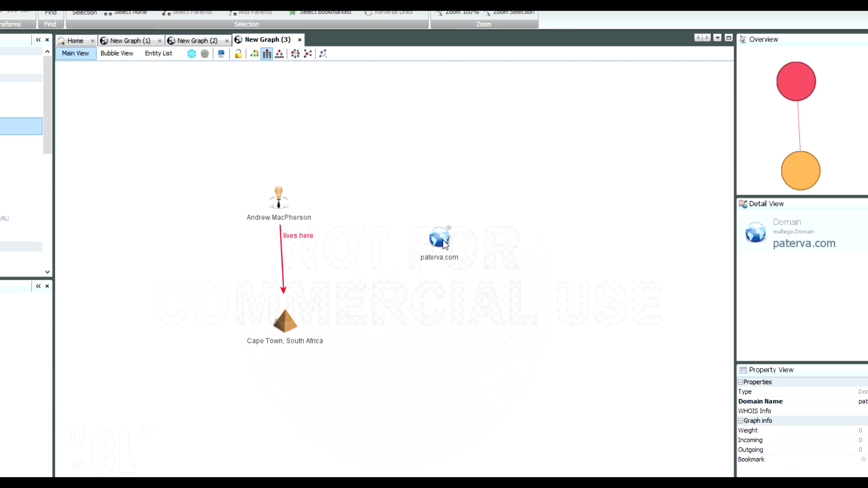
left_click(327, 275)
left_click(292, 323)
left_click_drag(278, 198, 437, 239)
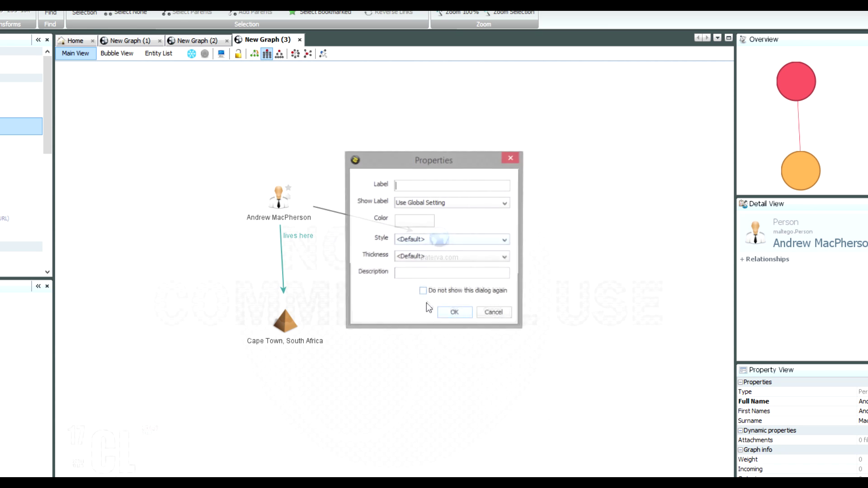
left_click(454, 311)
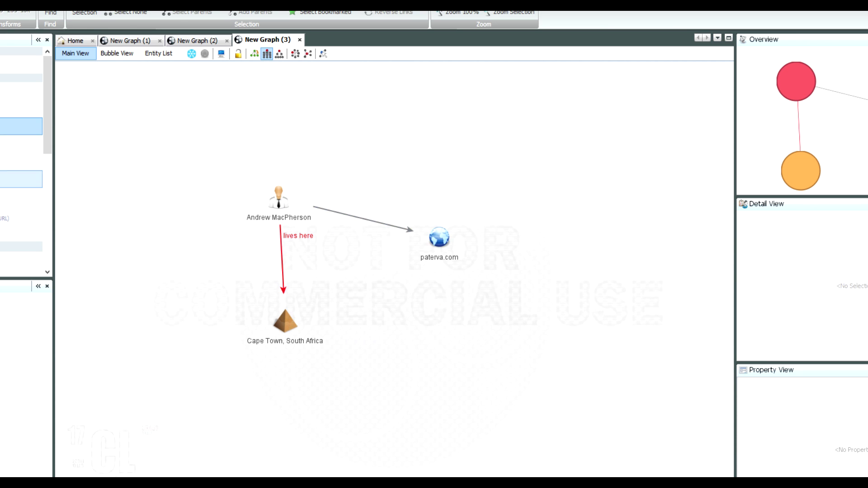
scroll(22, 172, "down", 3)
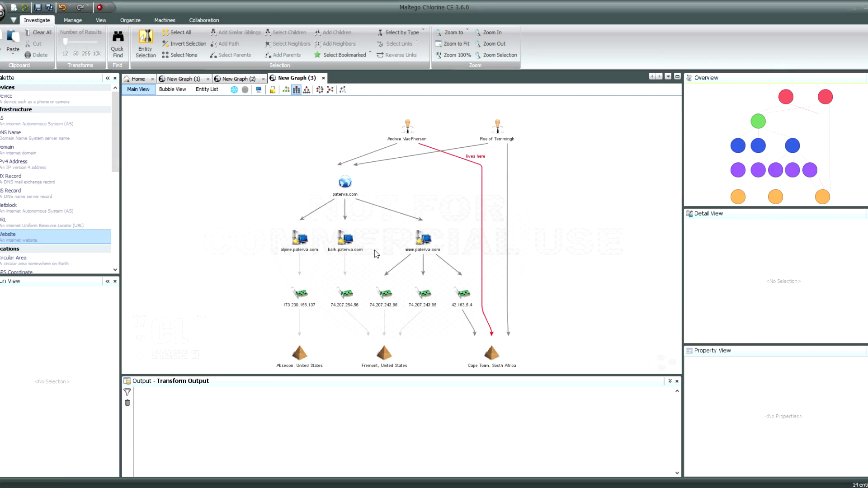
left_click(386, 307)
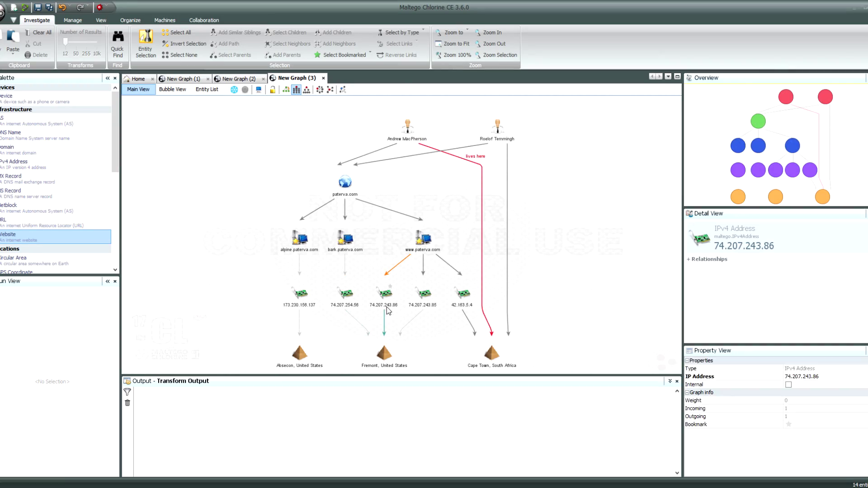
left_click(392, 316)
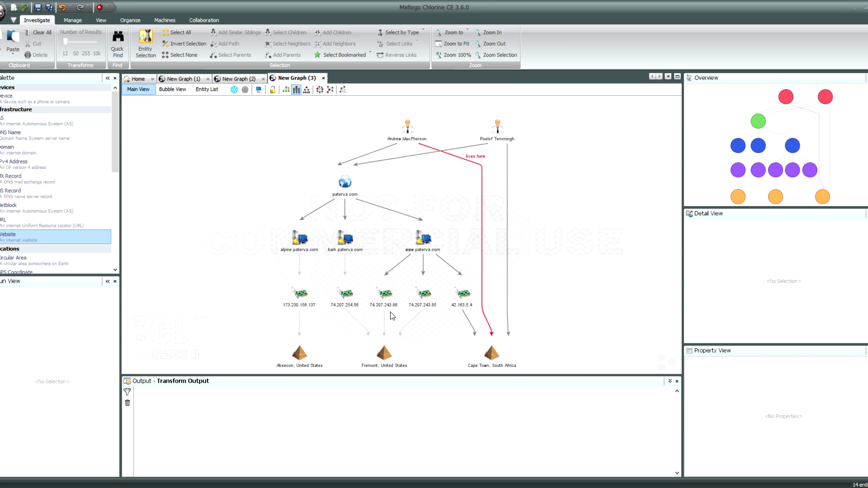
left_click(385, 364)
scroll(386, 366, "up", 8)
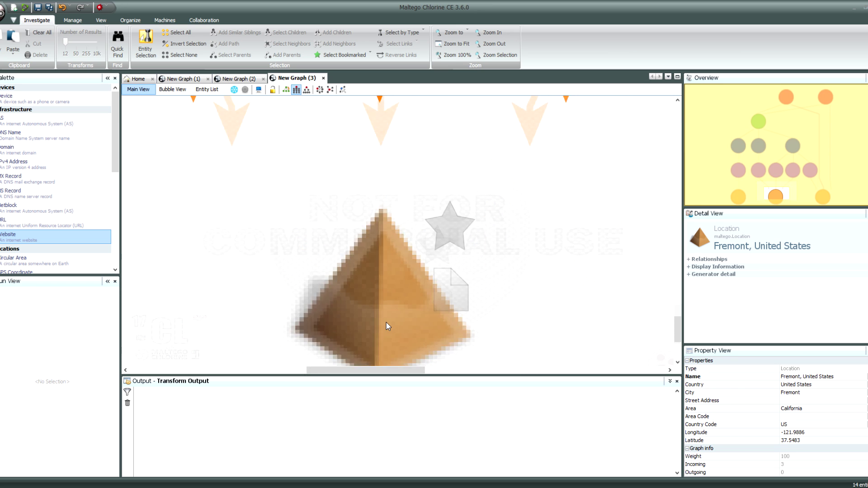
scroll(386, 322, "down", 8)
left_click(406, 233)
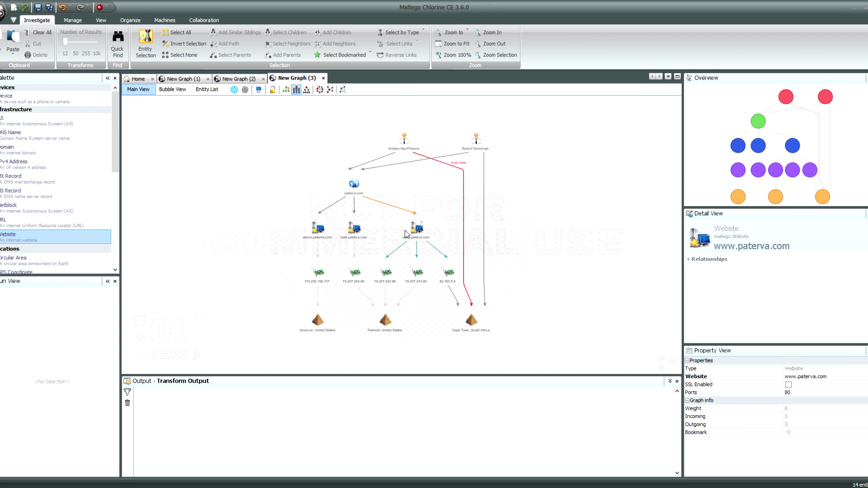
scroll(416, 235, "up", 5)
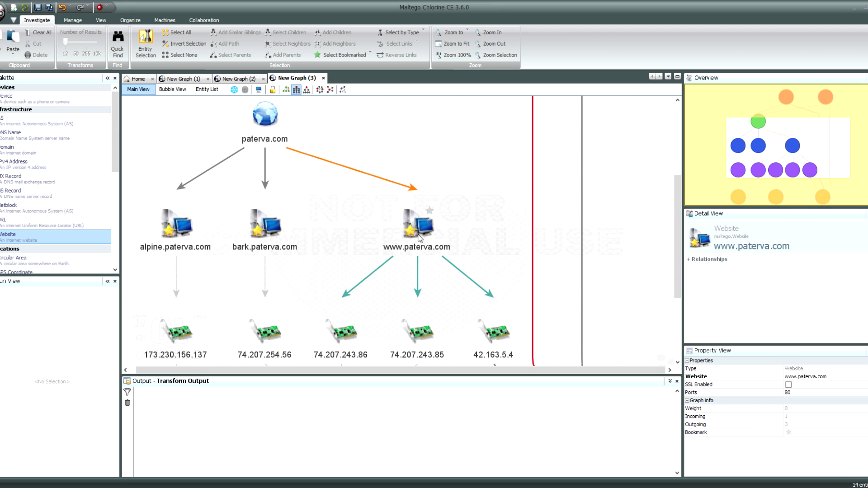
scroll(419, 238, "up", 2)
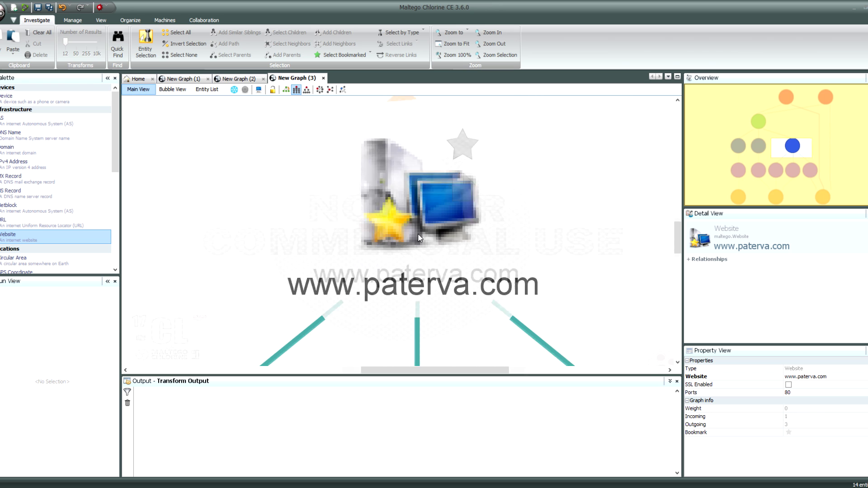
scroll(419, 237, "down", 8)
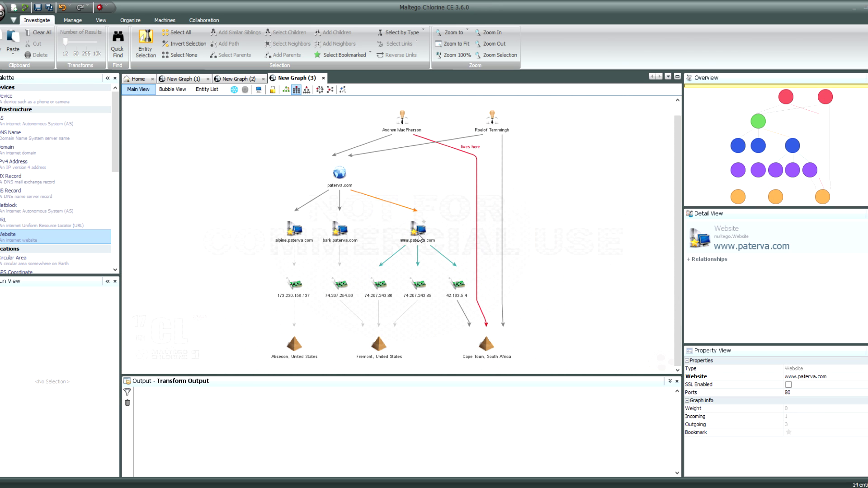
left_click(533, 204)
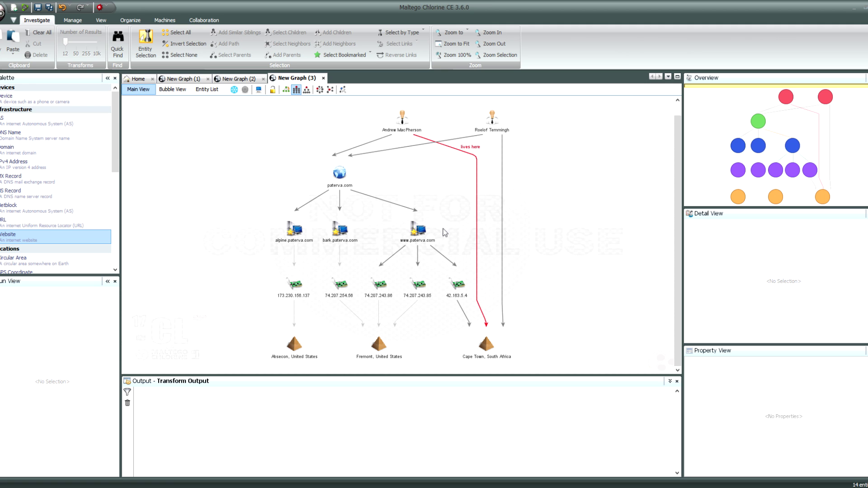
- Compare the detailed graph with its zoomed-out display of colour-coded entity types, checking the location entities at both levels
scroll(445, 232, "up", 3)
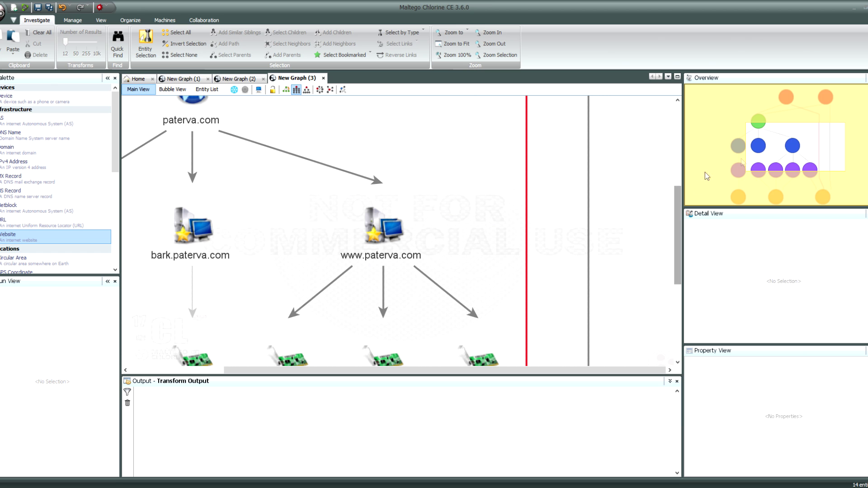
scroll(455, 212, "down", 5)
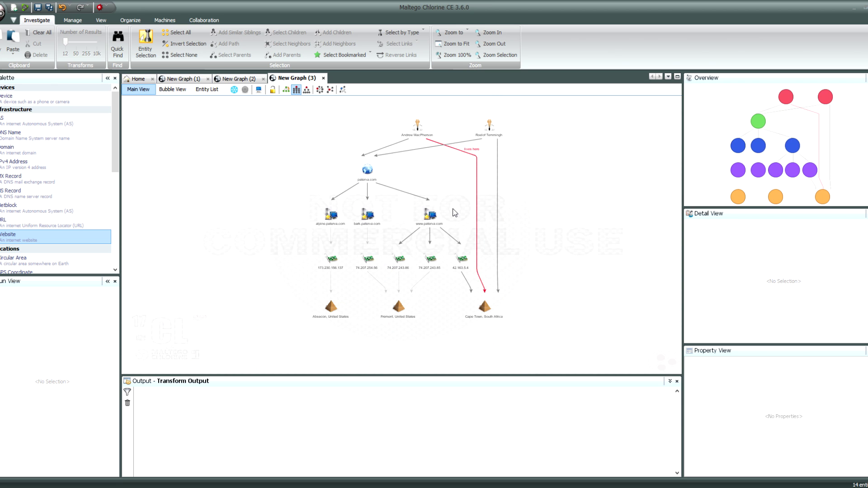
scroll(452, 208, "down", 3)
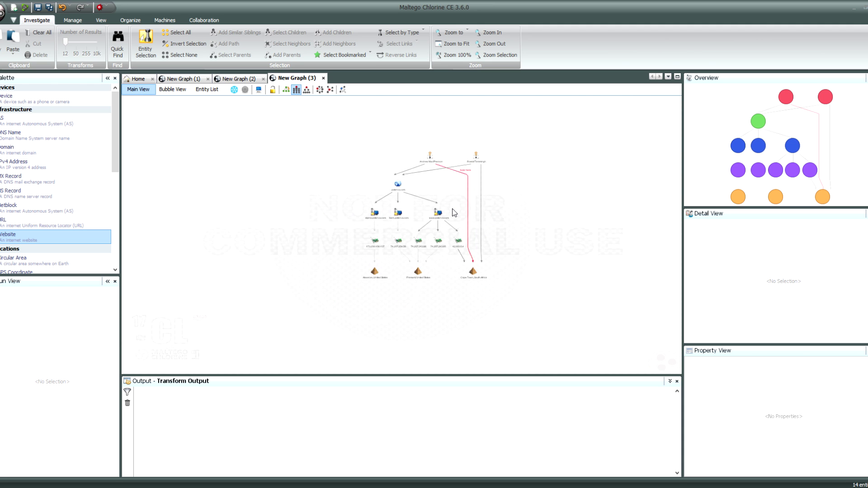
scroll(454, 210, "down", 2)
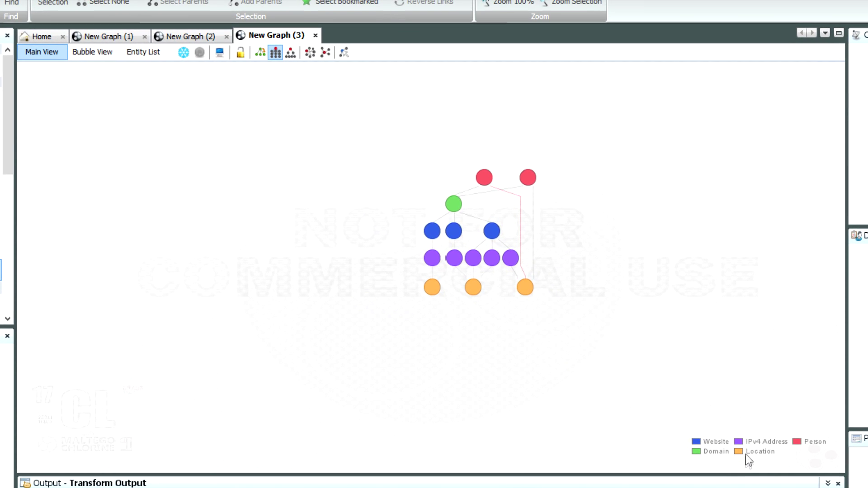
left_click_drag(412, 276, 550, 306)
scroll(472, 296, "up", 5)
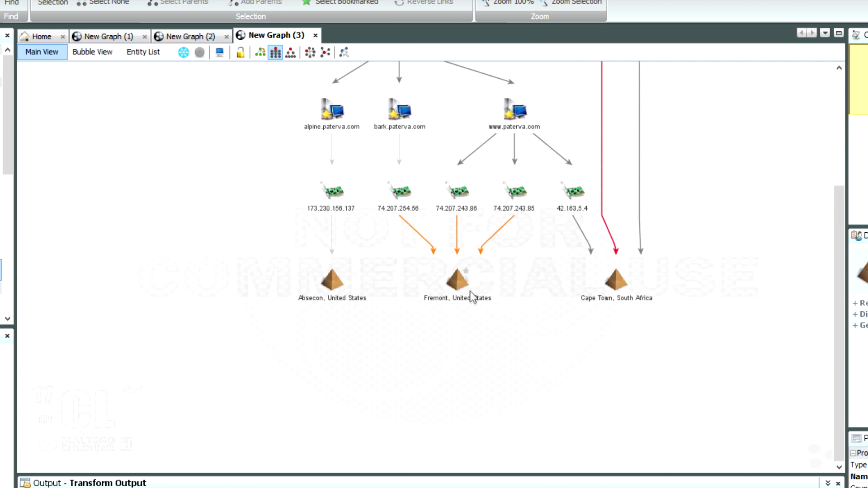
scroll(456, 355, "down", 4)
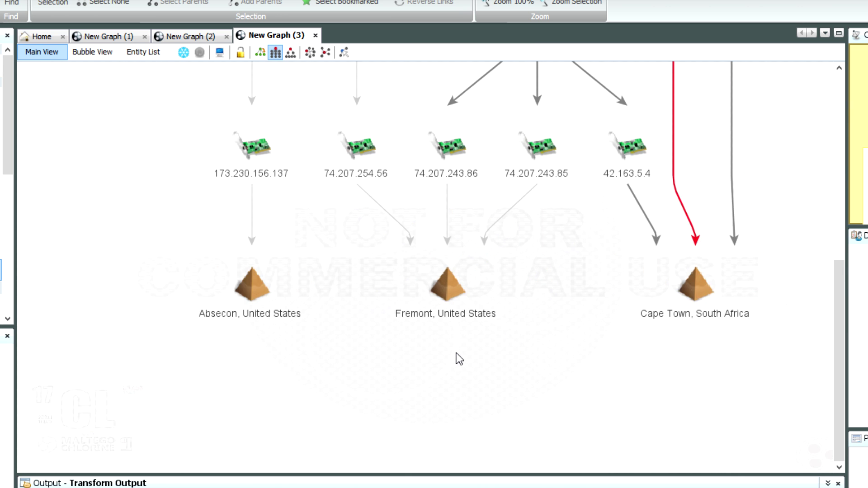
scroll(494, 349, "down", 2)
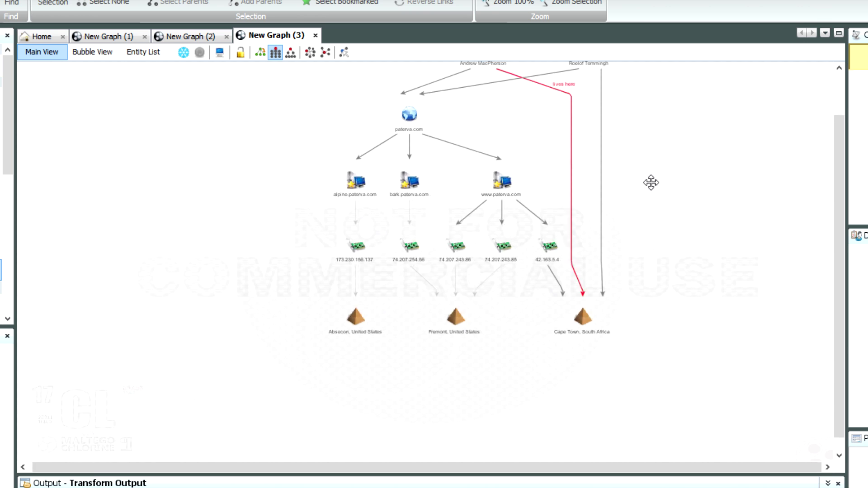
- Pan across the graph's IP addresses and locations, both directly and through the overview, and return to the whole graph
left_click_drag(650, 182, 472, 246)
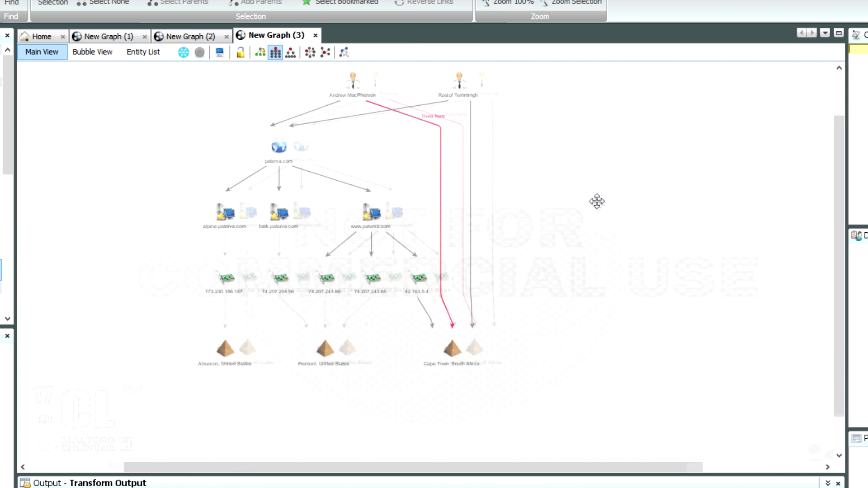
scroll(417, 360, "up", 3)
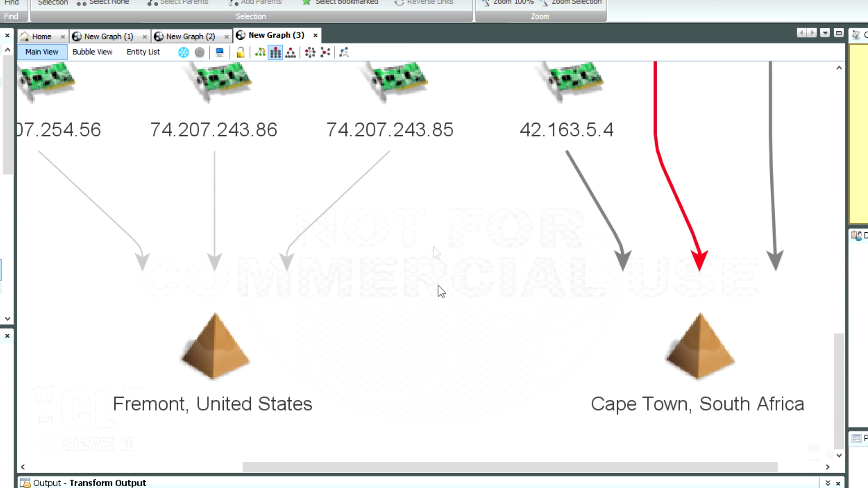
left_click_drag(437, 291, 609, 278)
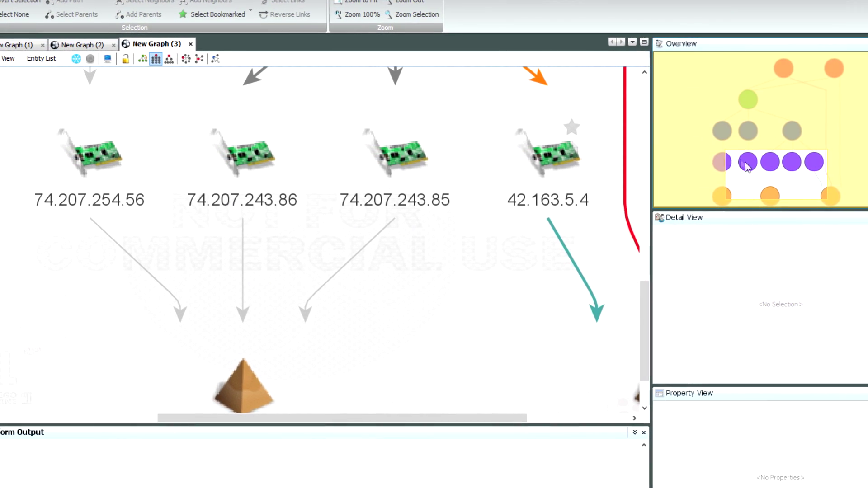
left_click_drag(736, 163, 768, 170)
scroll(438, 283, "down", 10)
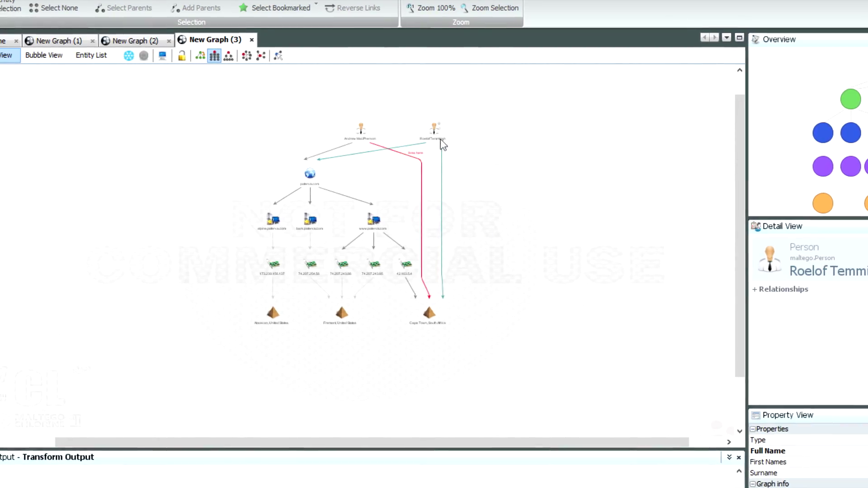
- Inspect the second Person entity near the top of the graph and select both Person entities together
scroll(442, 144, "up", 3)
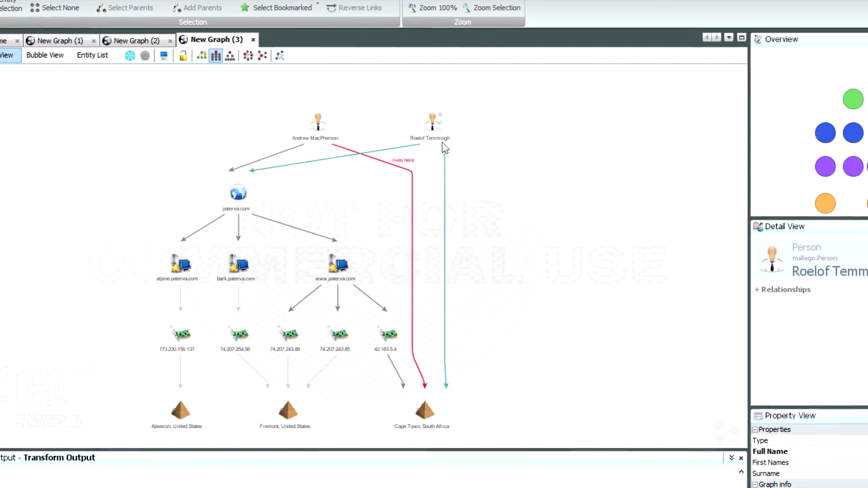
left_click(500, 212)
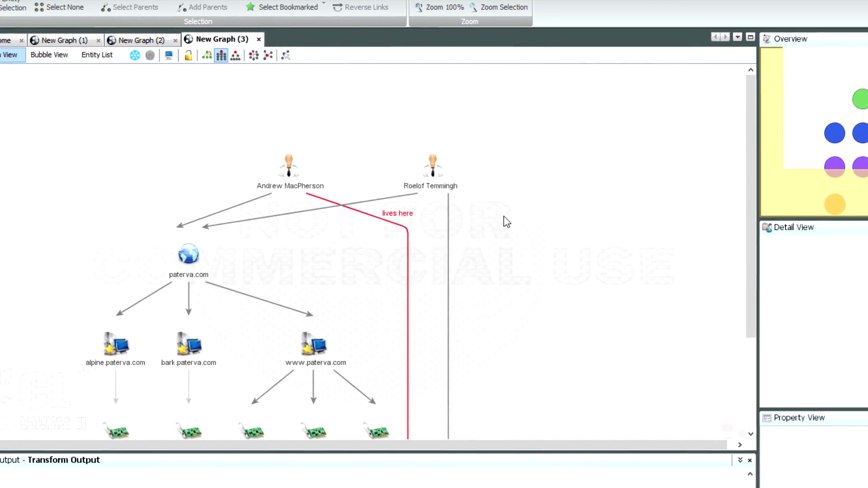
left_click(437, 169)
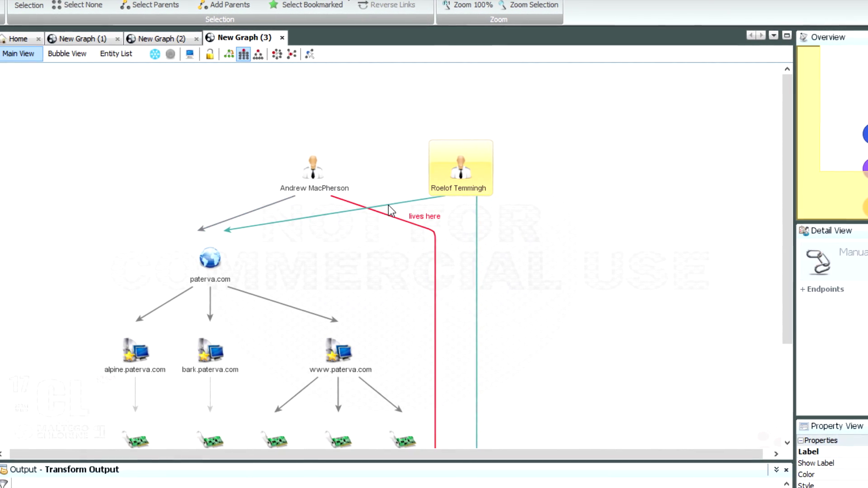
left_click(325, 178, "ctrl")
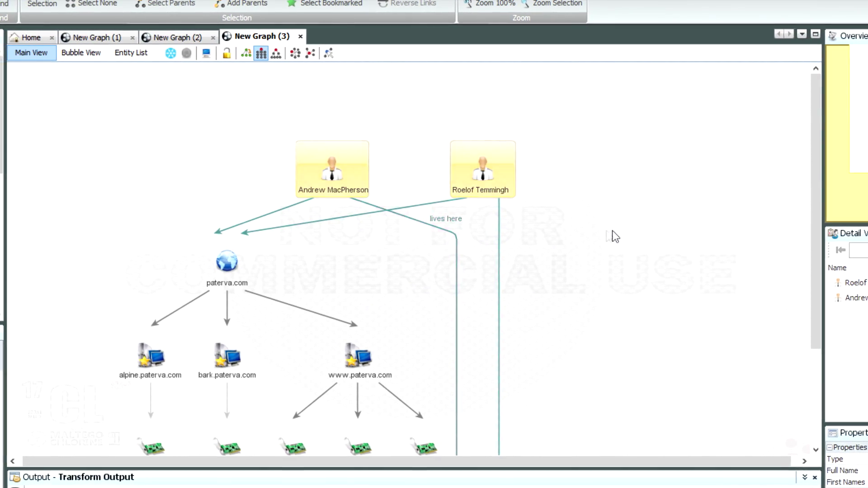
- Select only the second Person entity and expand its outgoing relationships in the details
left_click(480, 174)
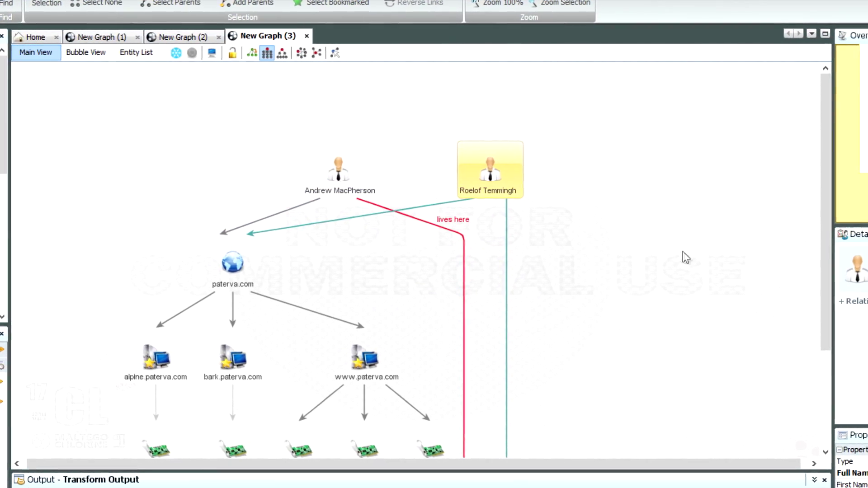
left_click(849, 304)
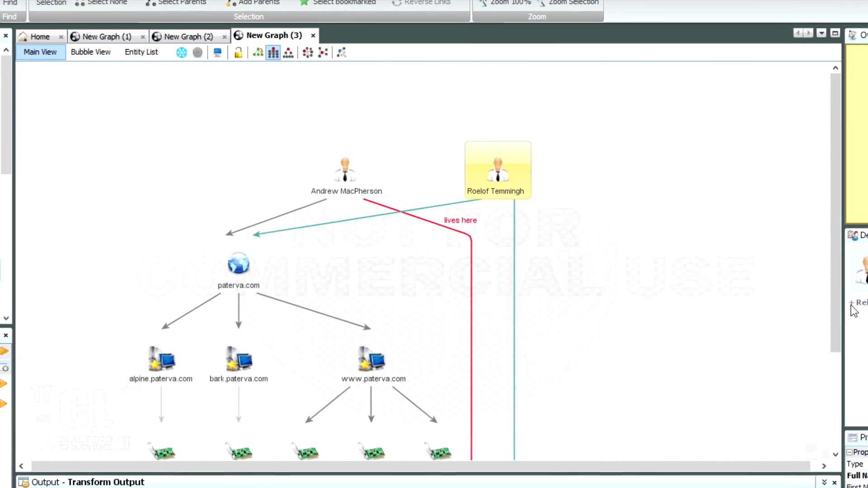
left_click(830, 313)
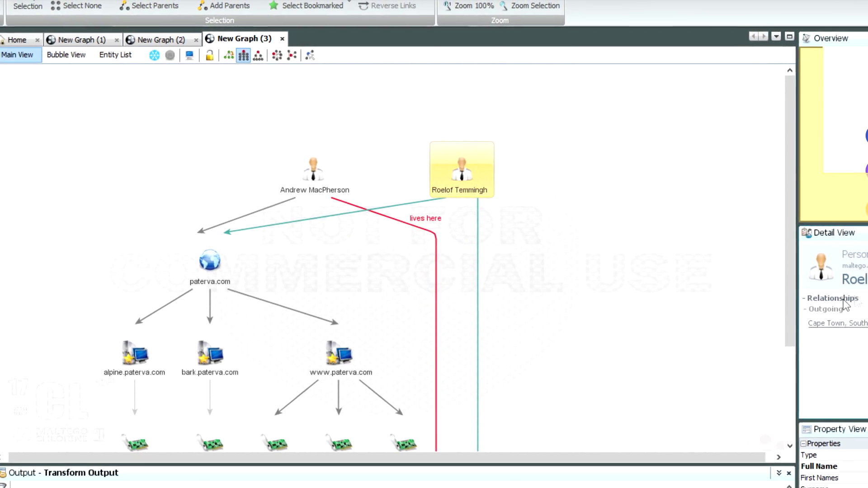
left_click(567, 300)
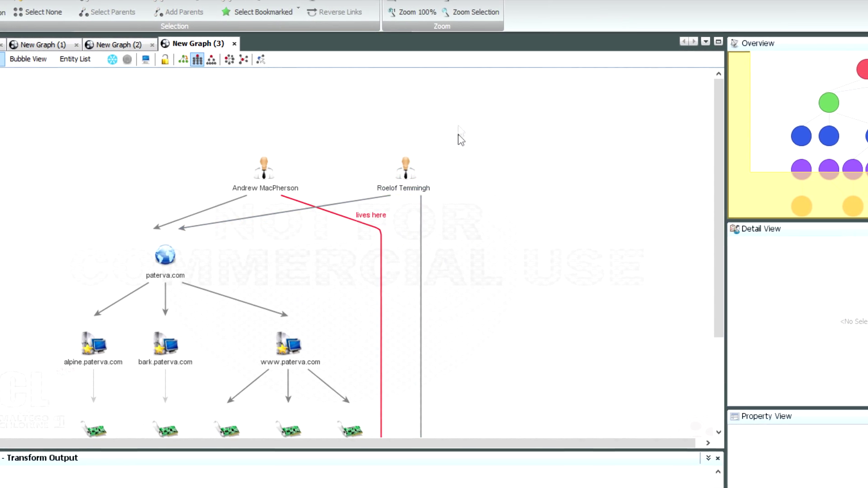
- Compare both Person entities' weight, incoming and outgoing links, and reselect the pair with a selection box
left_click(367, 172)
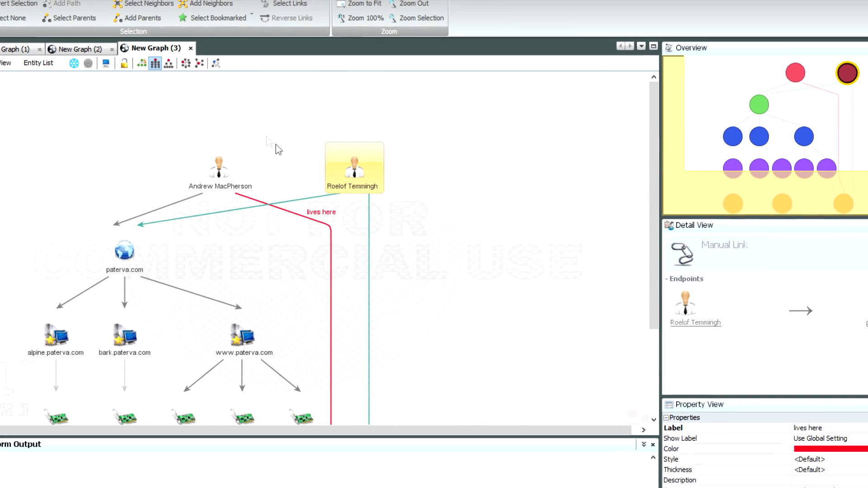
left_click(223, 184, "ctrl")
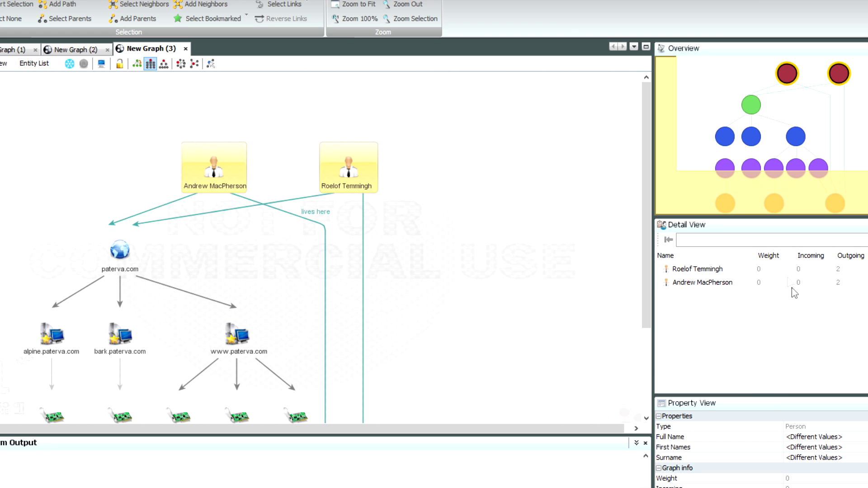
left_click(410, 255)
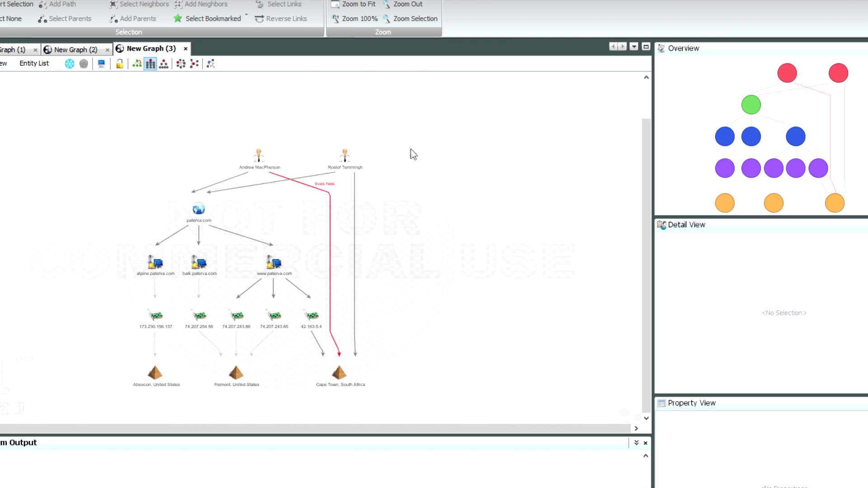
left_click_drag(383, 154, 169, 193)
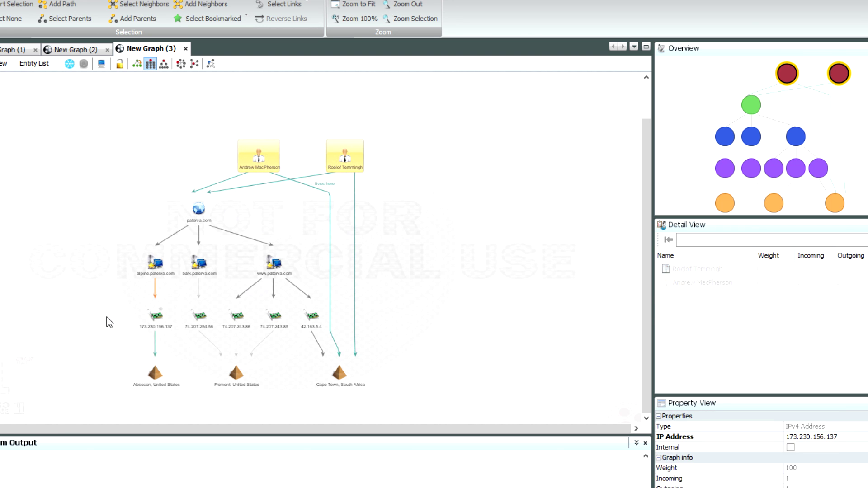
- Select all five IP address entities together to compare them in the details, and clear the selection
scroll(101, 297, "down", 2)
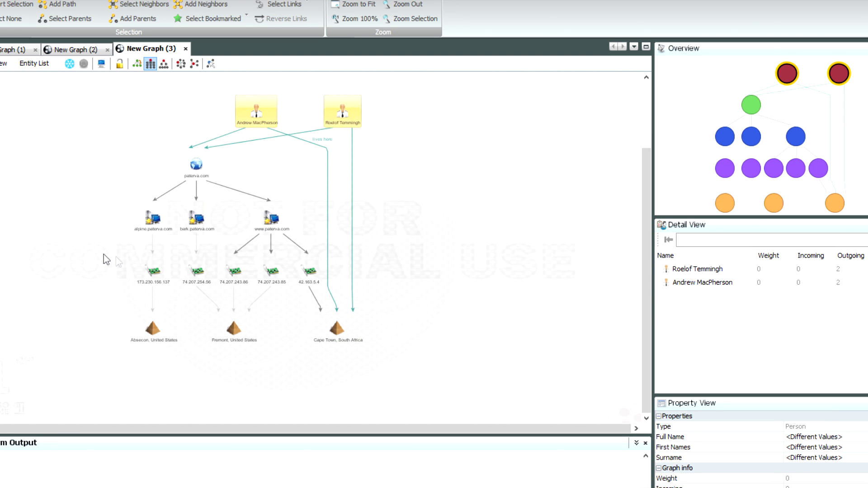
scroll(221, 286, "up", 3)
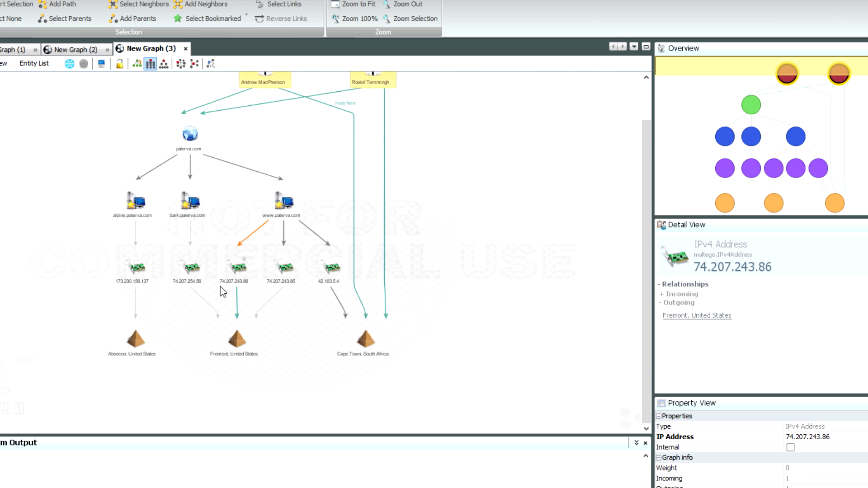
left_click_drag(4, 209, 531, 337)
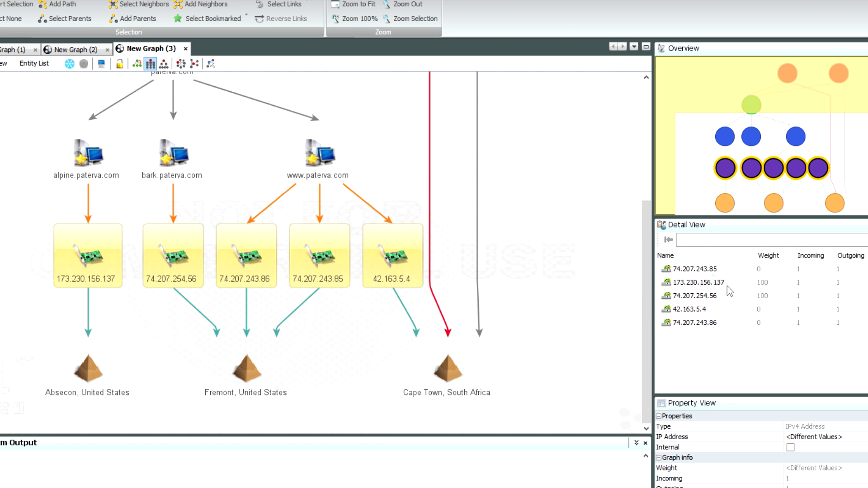
double_click(567, 297)
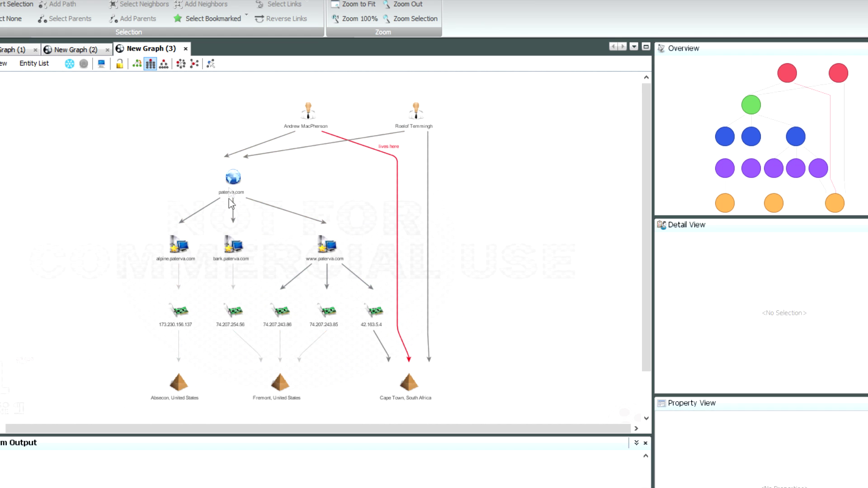
- Select the paterva.com domain, shift the selection to its child websites, and return it to the parent domain
left_click(232, 185)
scroll(249, 203, "up", 3)
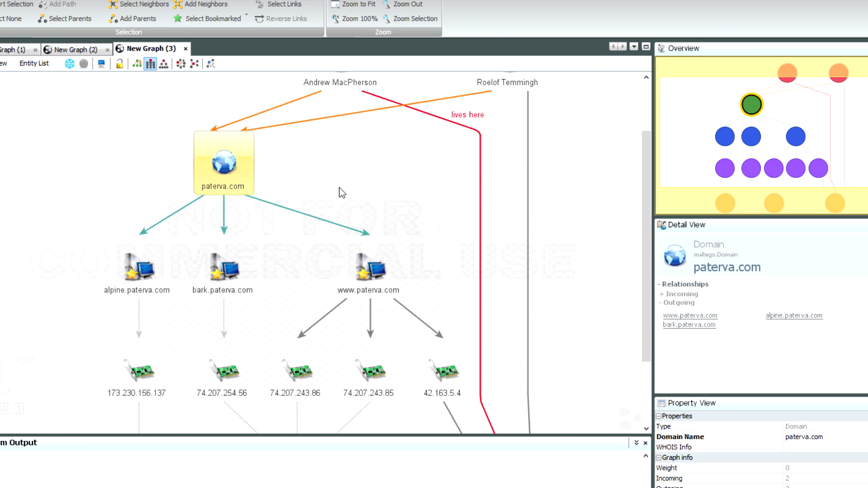
key("ctrl+Down")
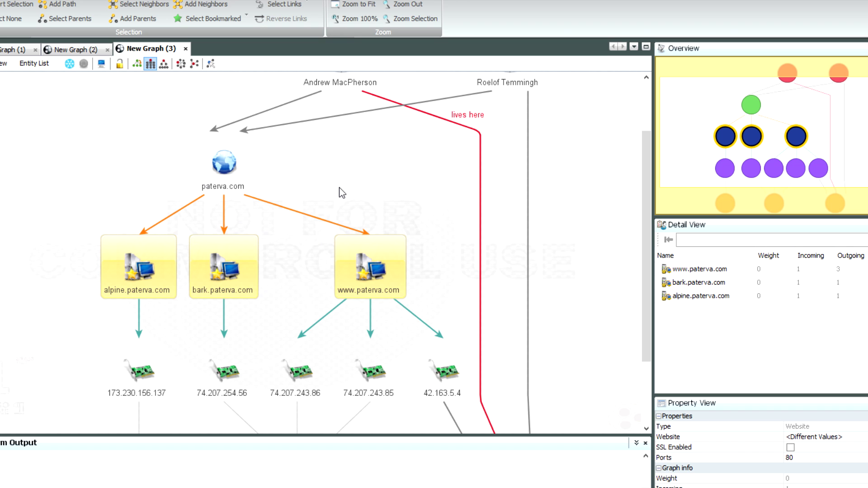
key("ctrl+Up")
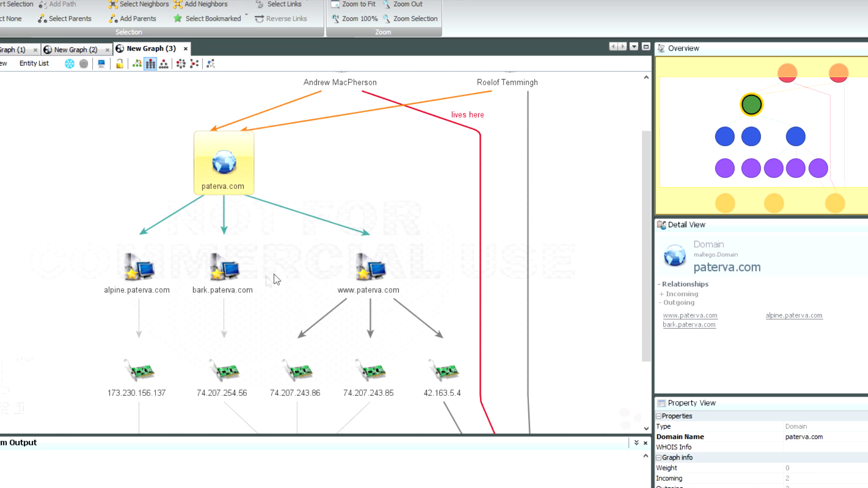
- Select the row of five IP addresses, shift the selection to their child locations, and clear it
left_click_drag(69, 272, 409, 344)
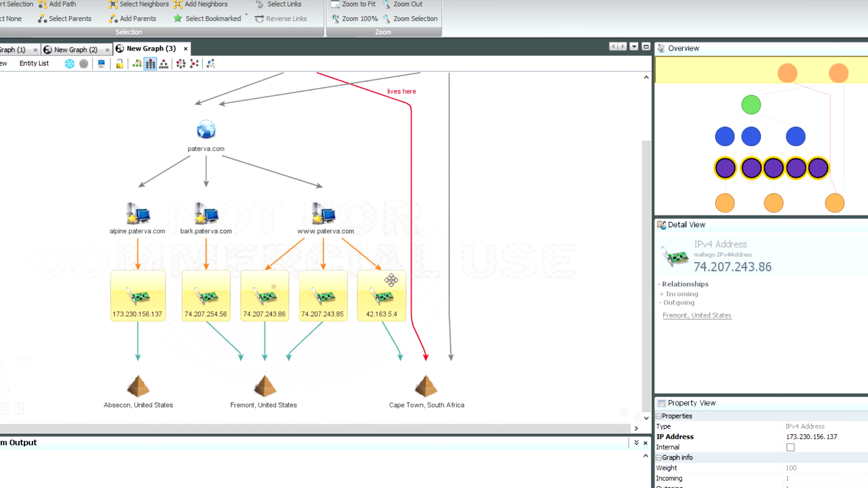
left_click_drag(465, 294, 423, 252)
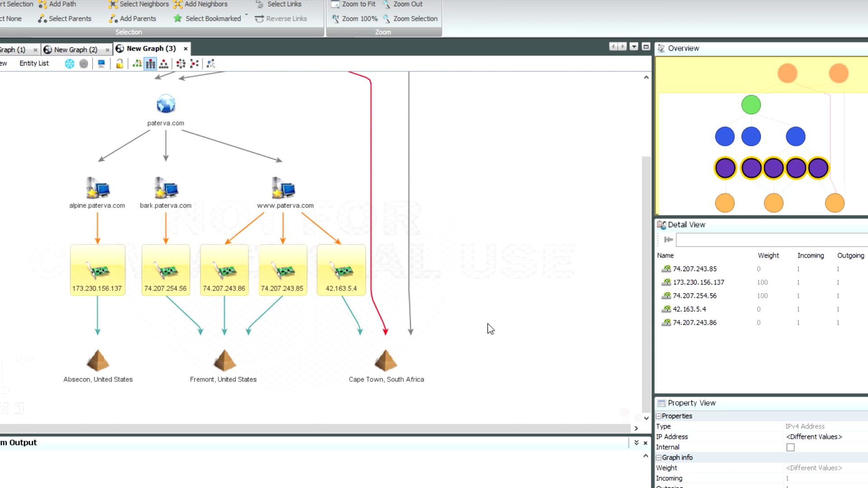
key("ctrl+Down")
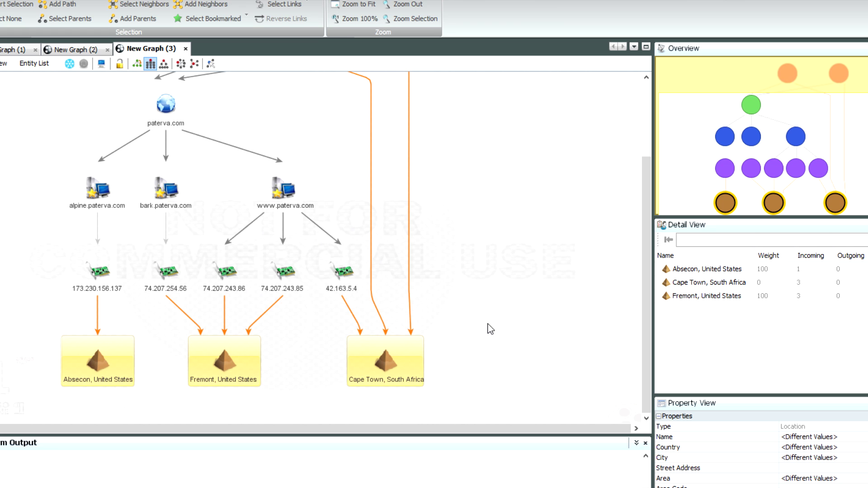
scroll(490, 328, "down", 2)
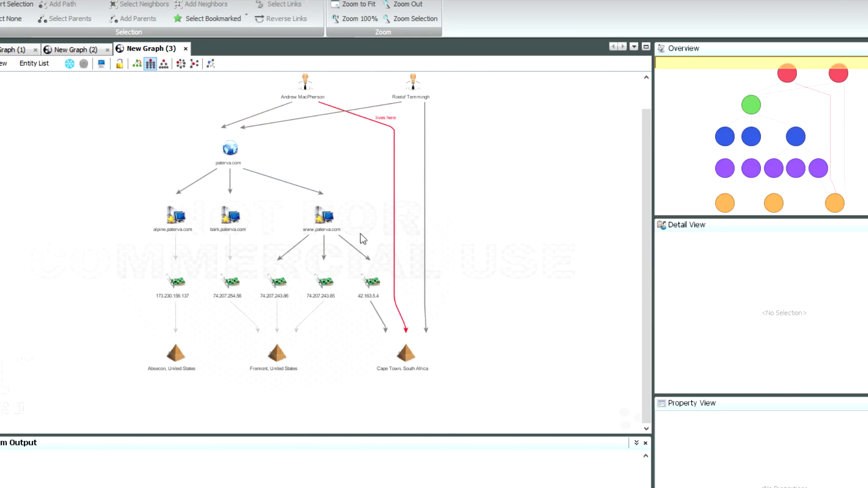
left_click(321, 230)
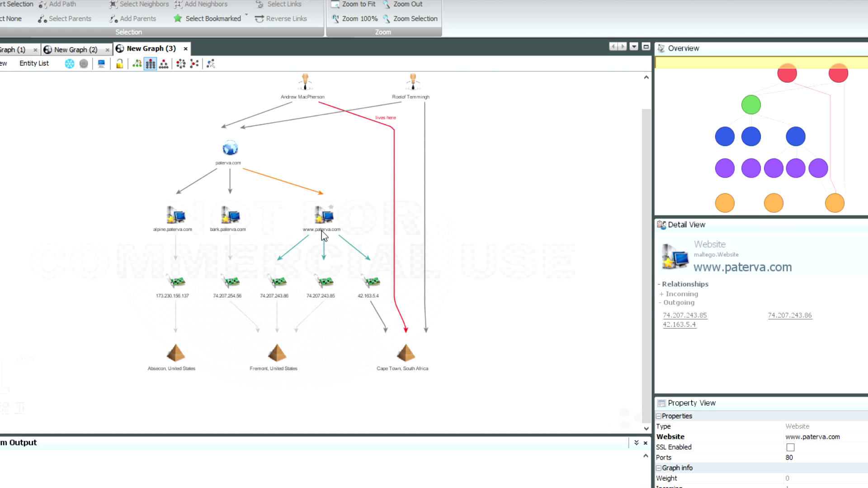
left_click(323, 225)
left_click(323, 225)
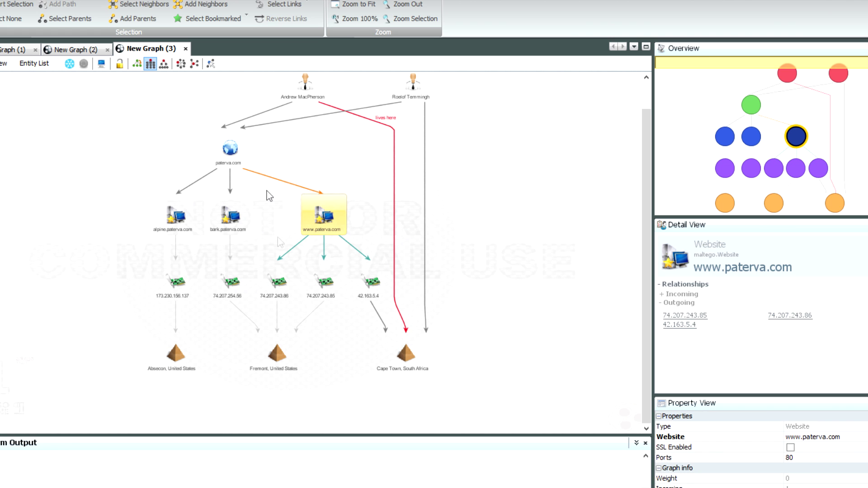
scroll(336, 214, "up", 2)
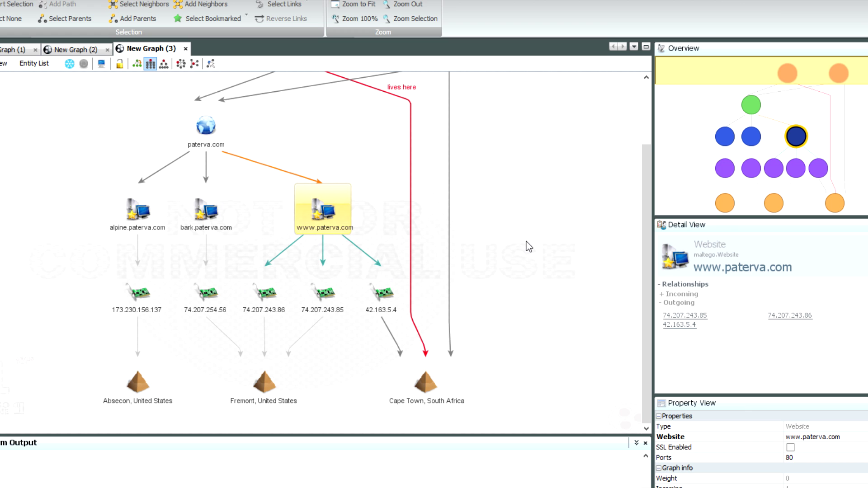
key("ctrl+shift+Down")
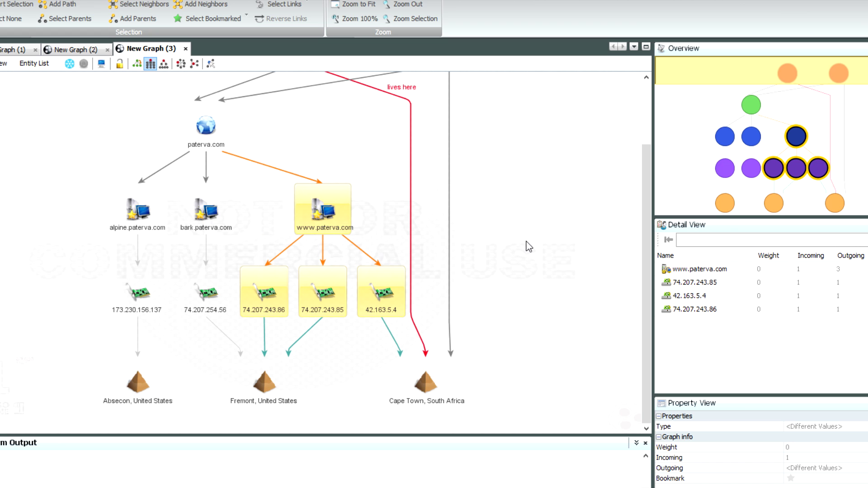
key("ctrl+shift+Down")
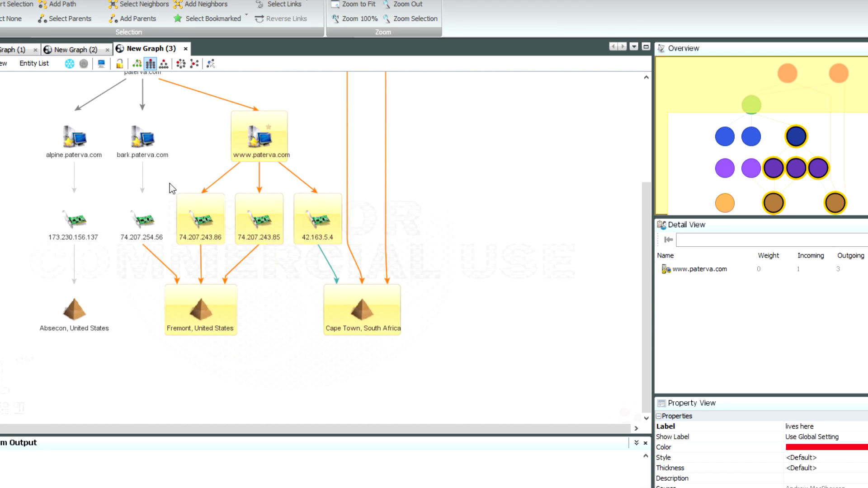
scroll(367, 235, "down", 3)
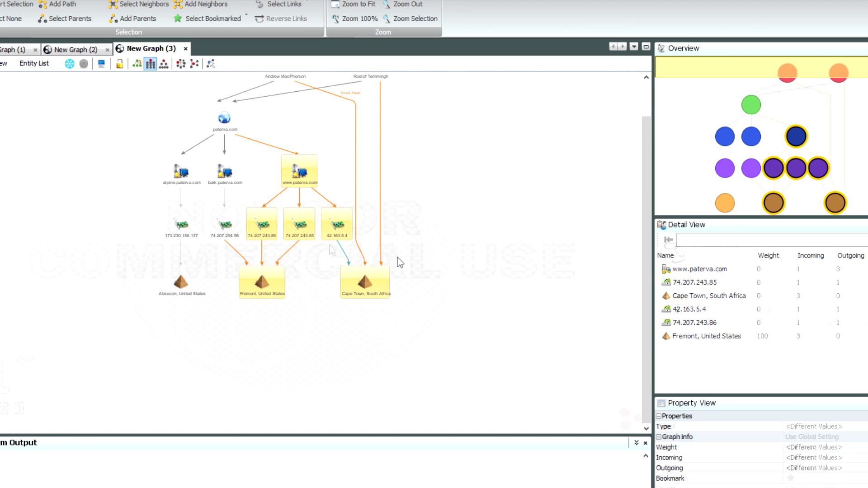
left_click_drag(303, 234, 346, 276)
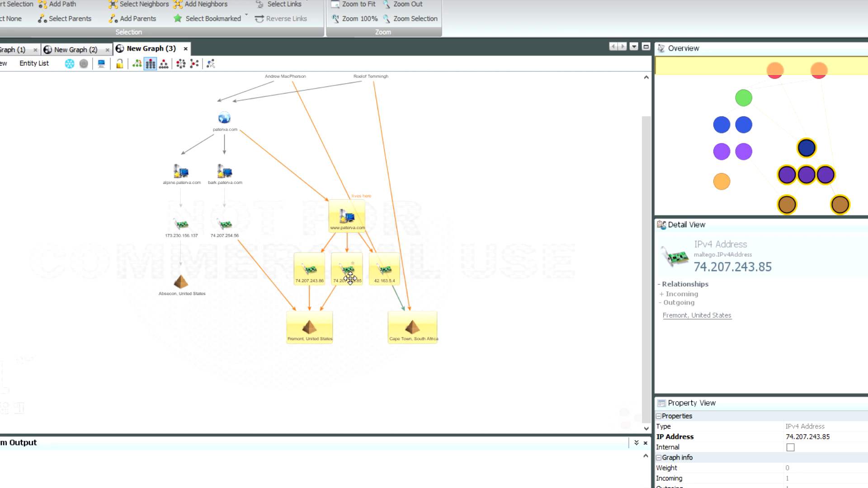
left_click(450, 247)
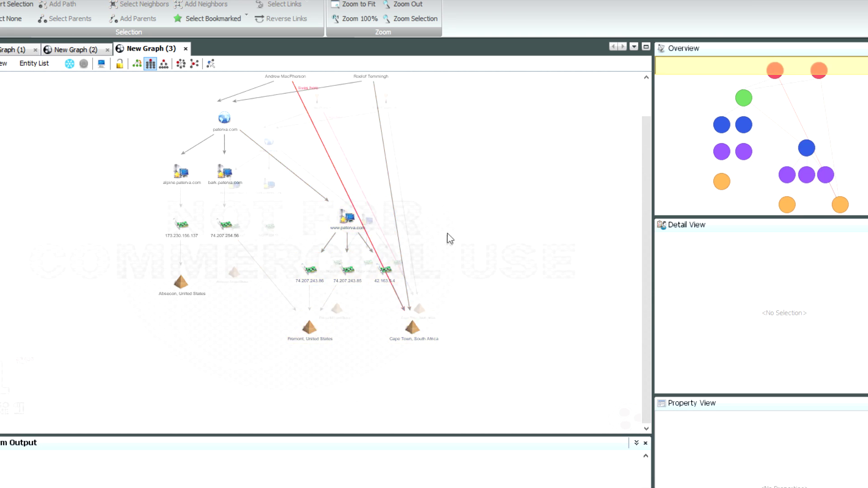
left_click_drag(270, 225, 355, 278)
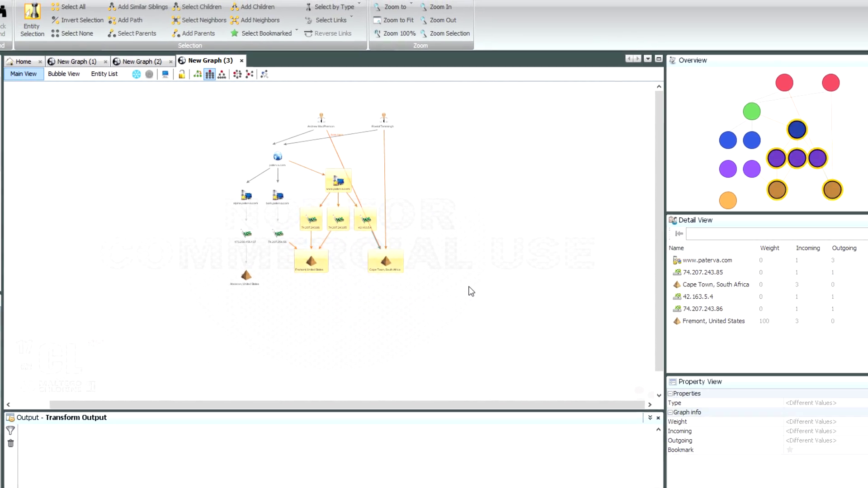
left_click(376, 285)
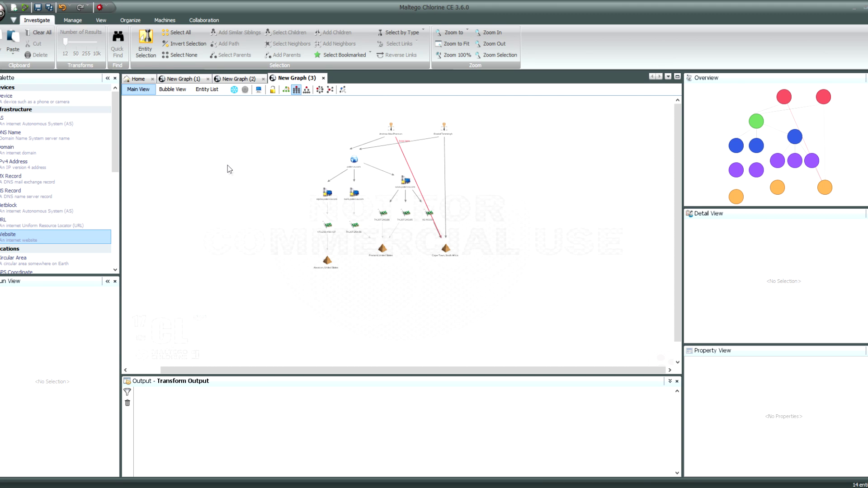
- Search the graph across all entity types for the first Person entity's first name, zooming to the match
key("ctrl+f")
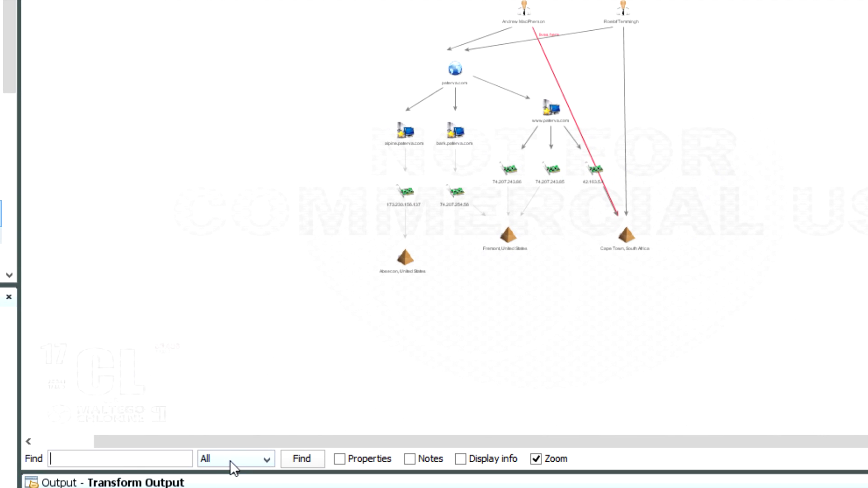
left_click(253, 461)
left_click(248, 476)
left_click(176, 458)
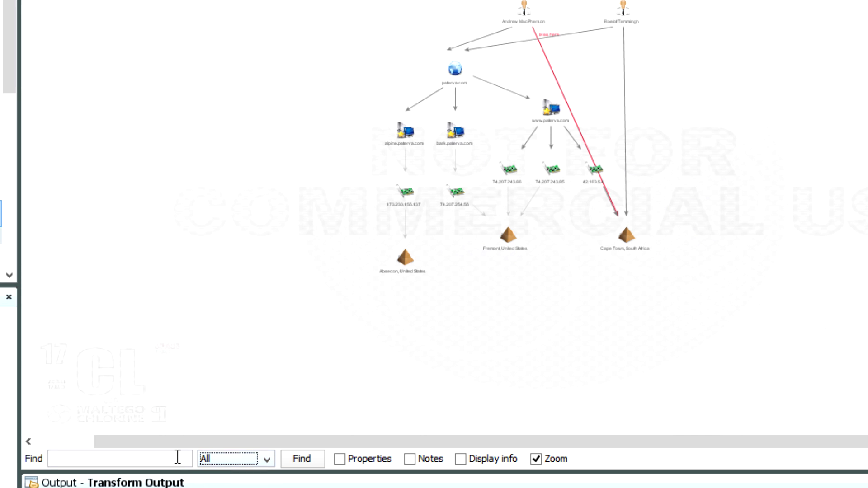
type("andrew")
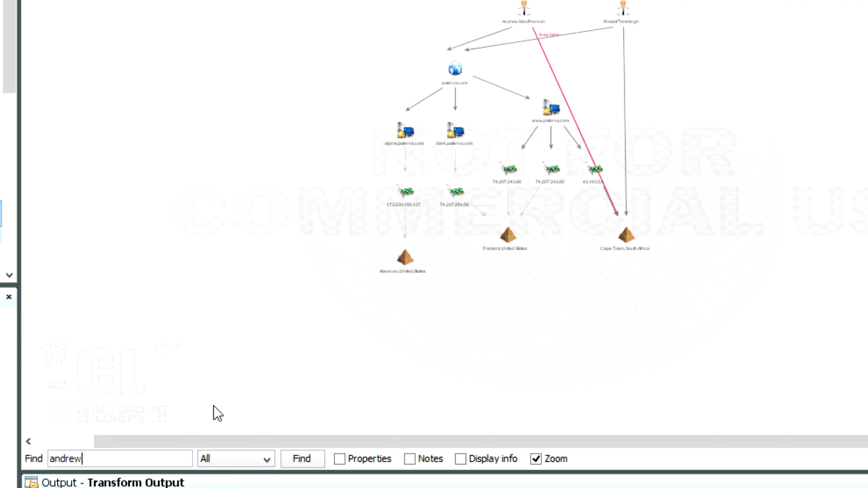
left_click(300, 459)
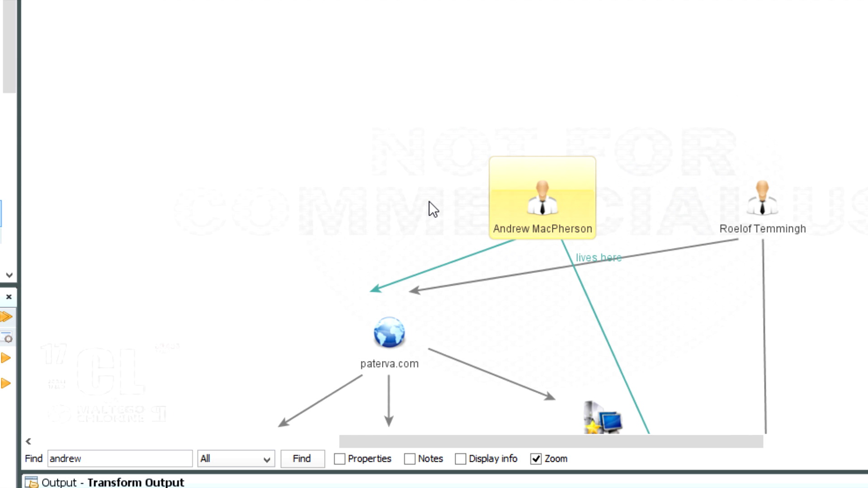
- Clear the search selection and select every IPv4 Address entity in the graph by type
left_click(400, 186)
scroll(393, 186, "down", 2)
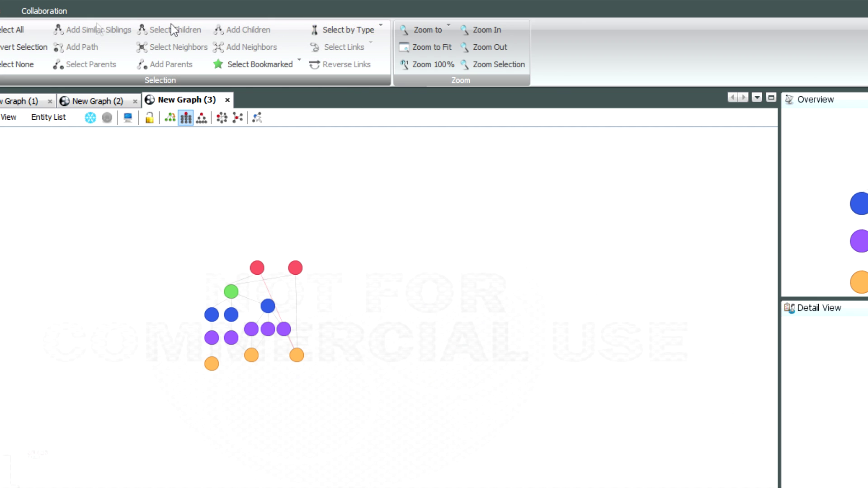
left_click(371, 29)
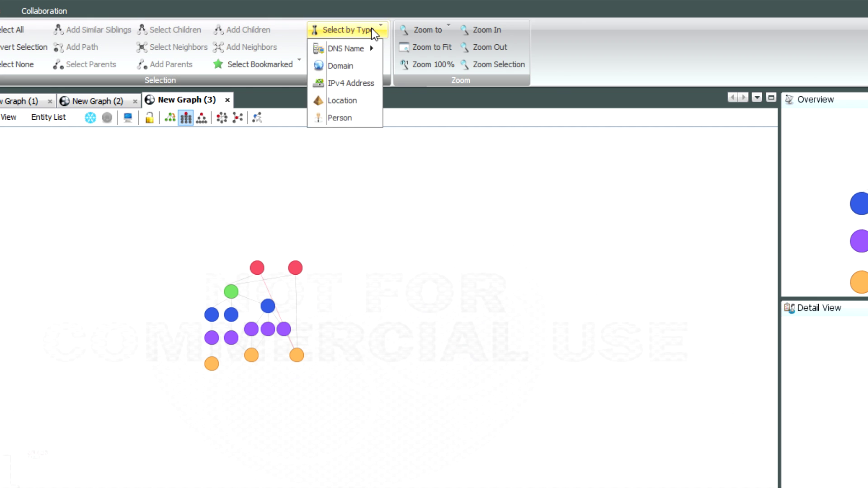
left_click(341, 87)
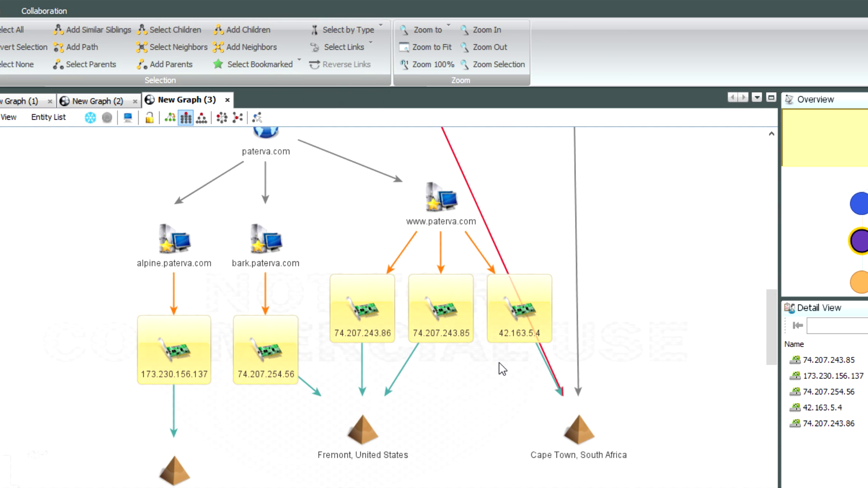
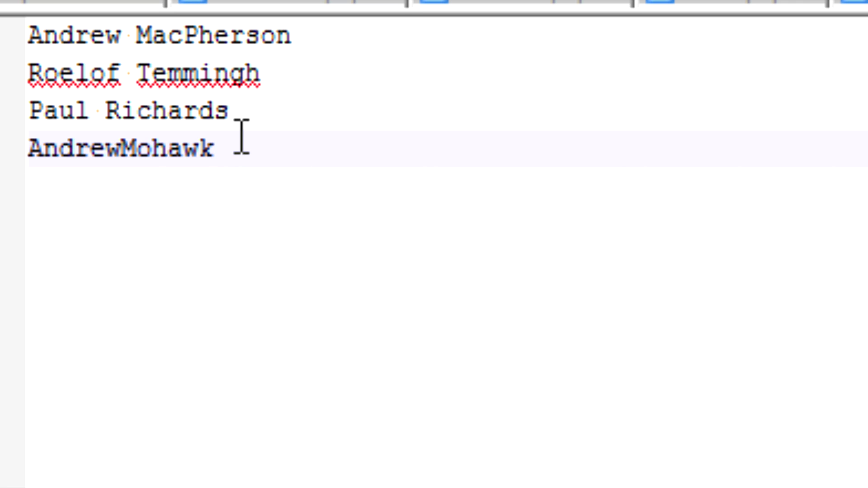
- Copy the four lines of names from the text editor, switch to Maltego, and paste them as entities into New Graph (4)
left_click_drag(244, 147, 28, 27)
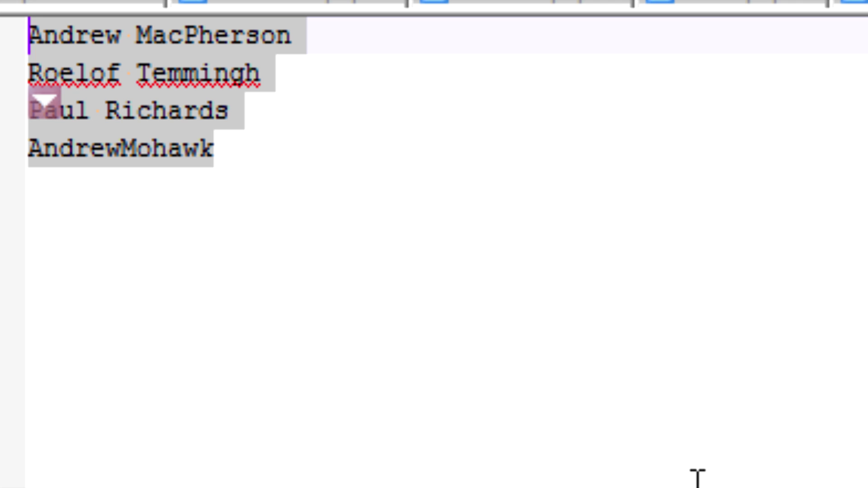
key("alt+Tab")
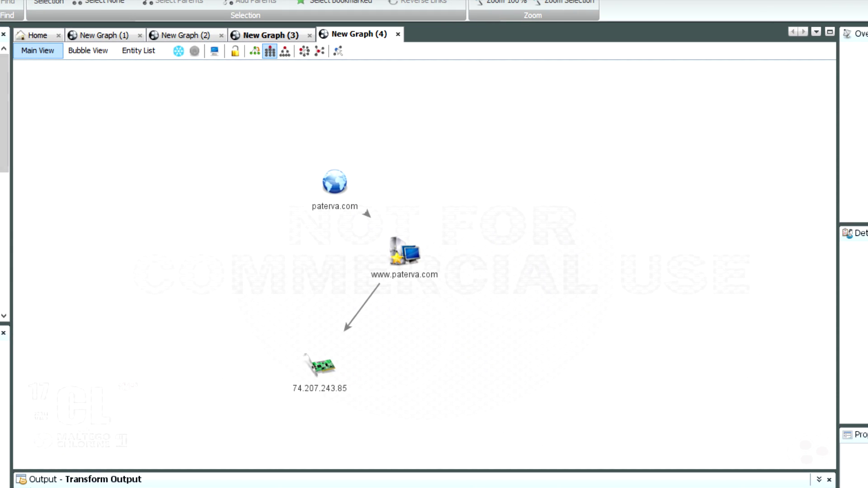
key("ctrl+v")
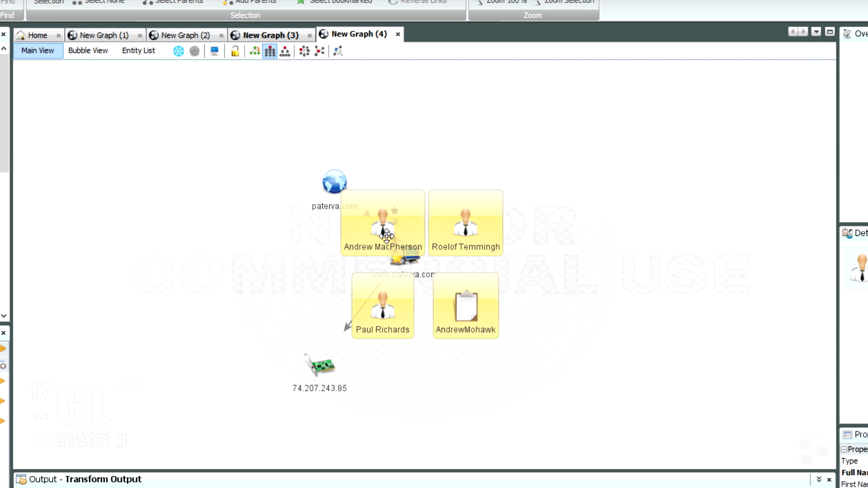
- Select the four pasted entities together and delete them from the graph
left_click(473, 118)
left_click_drag(475, 95, 696, 348)
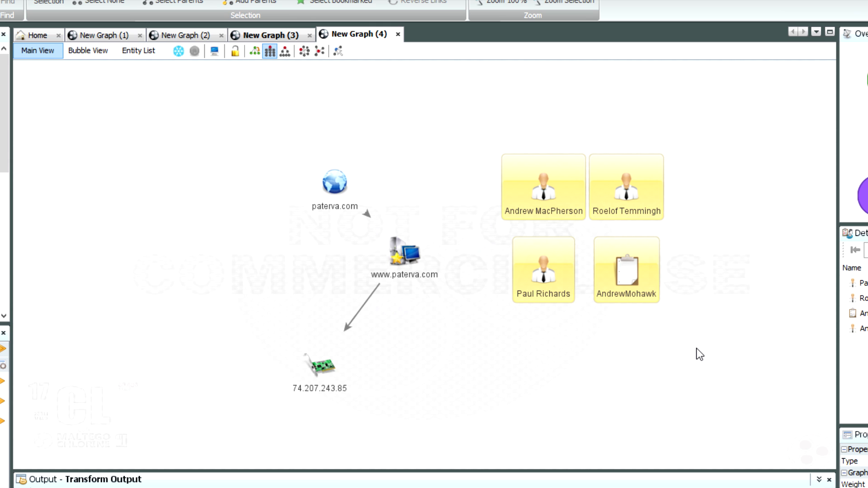
key("Delete")
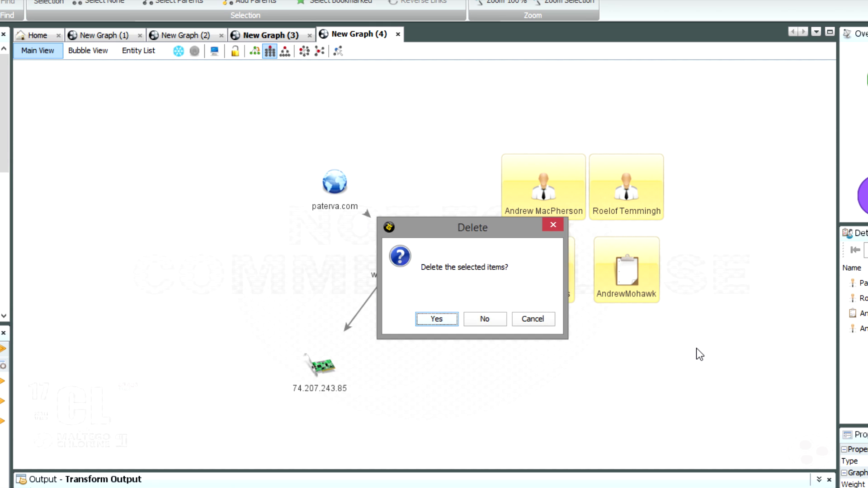
key("Return")
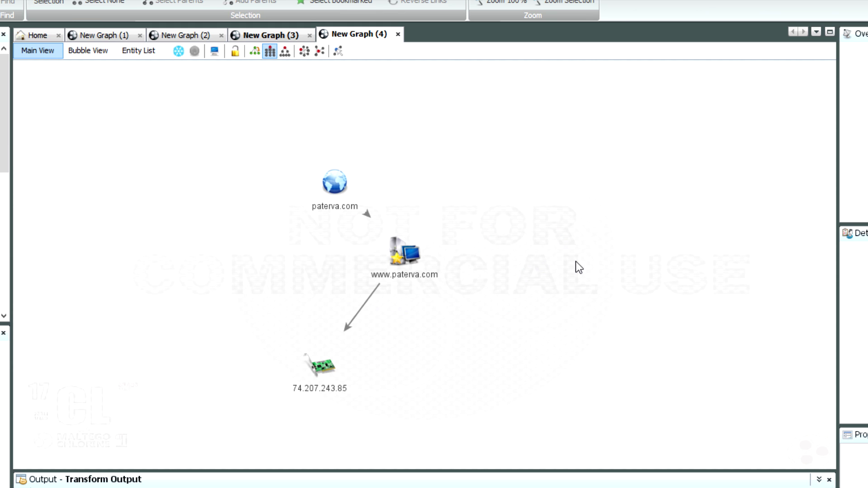
- Undo the deletion of the four pasted entities and select only the Phrase entity among them
key("ctrl+z")
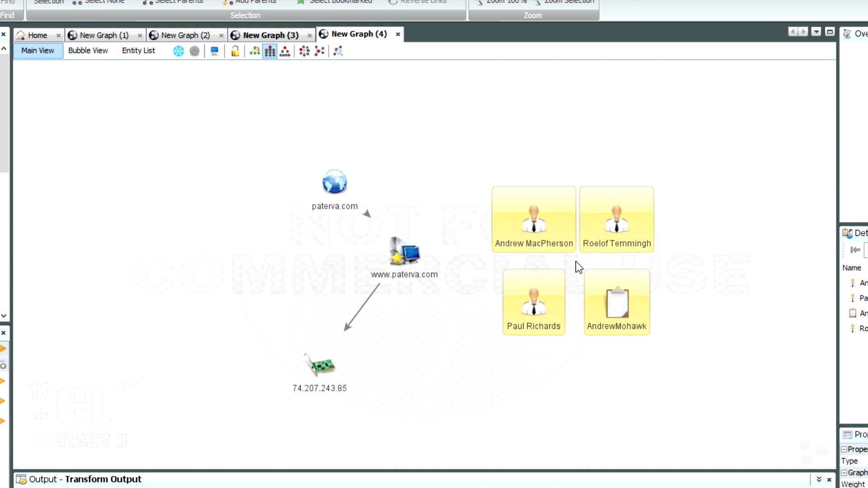
scroll(576, 263, "up", 2)
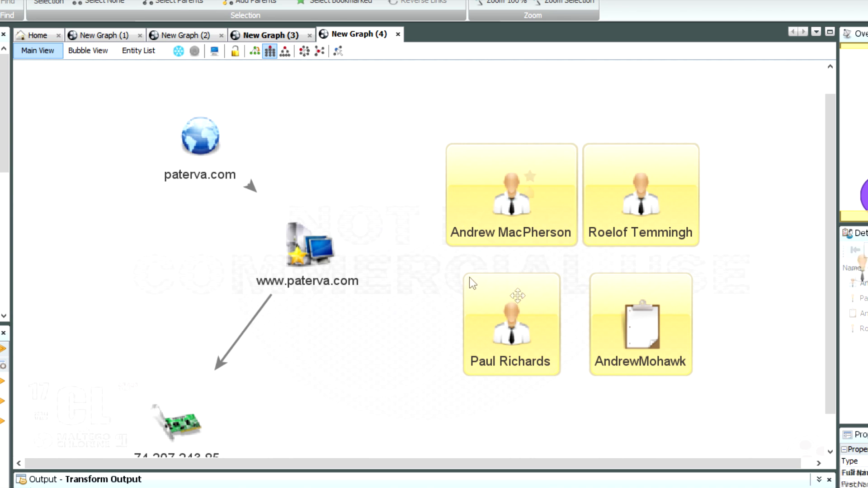
left_click(757, 220)
left_click(631, 370)
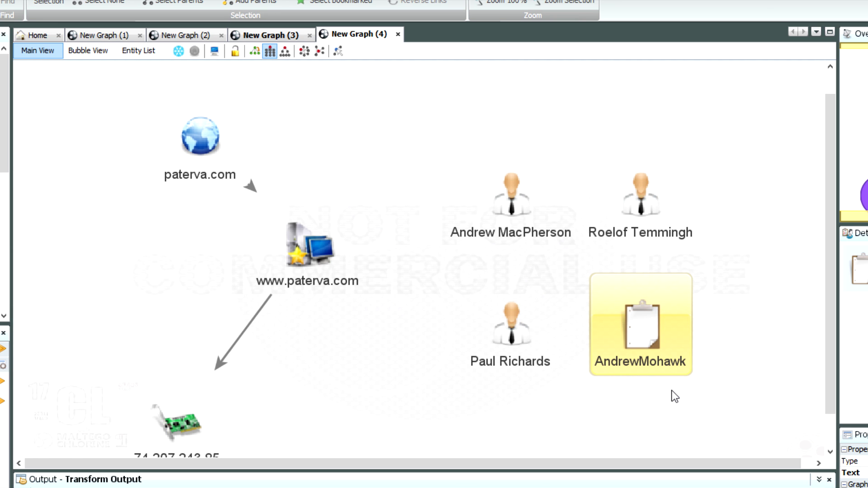
left_click_drag(755, 397, 594, 355)
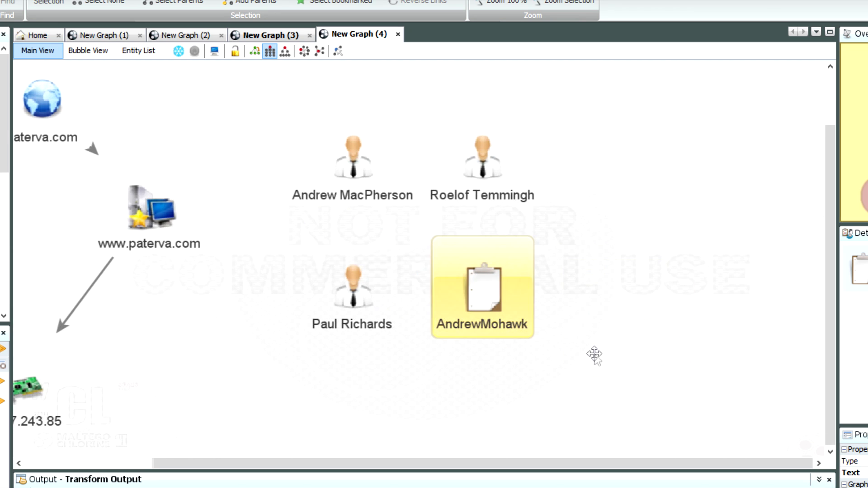
left_click(541, 374)
left_click(489, 313)
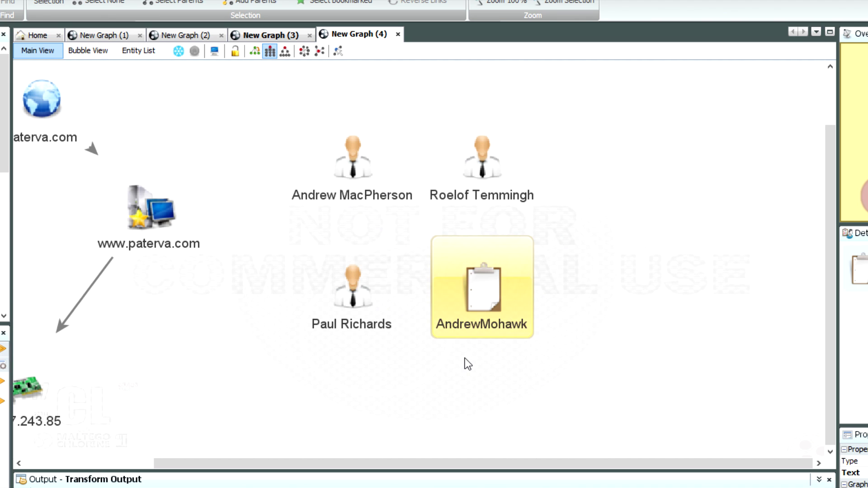
- Change the pasted Phrase entity's type to Alias from the Personal category and clear the selection
right_click(456, 305)
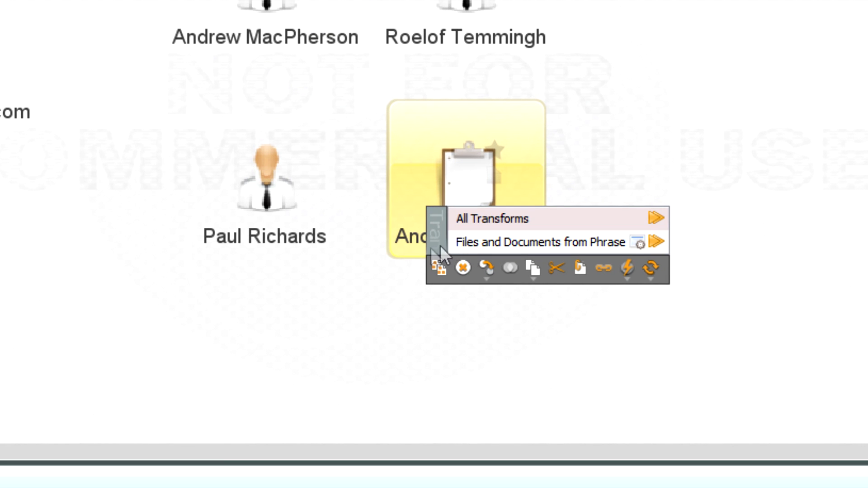
right_click(424, 209)
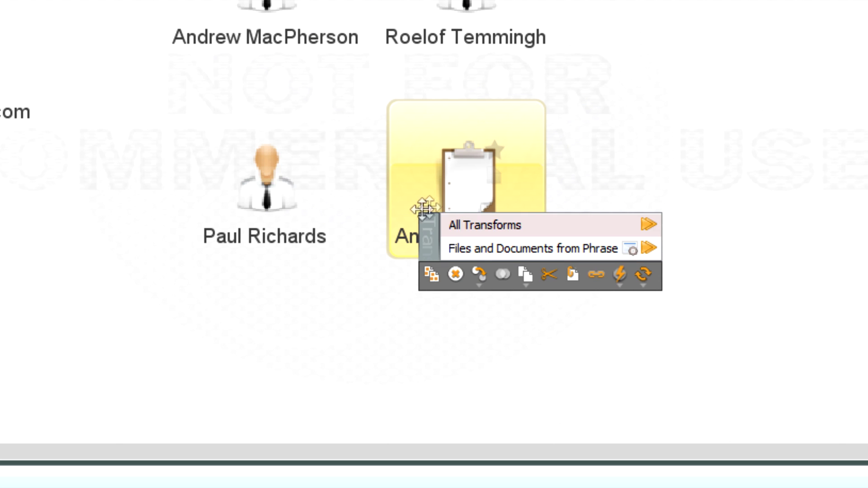
left_click(479, 283)
mouse_move(560, 395)
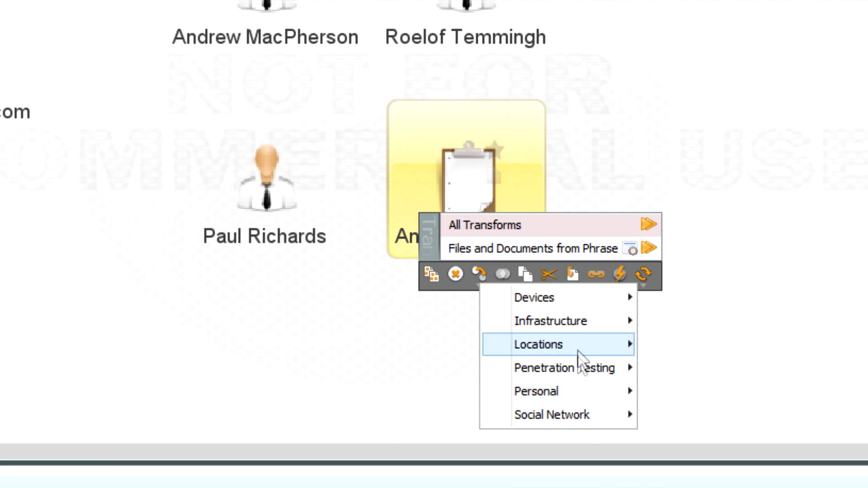
mouse_move(578, 381)
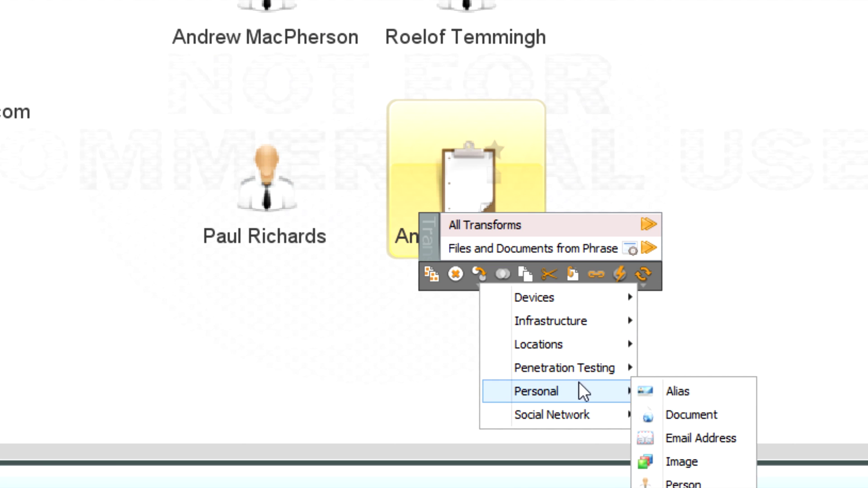
left_click(701, 394)
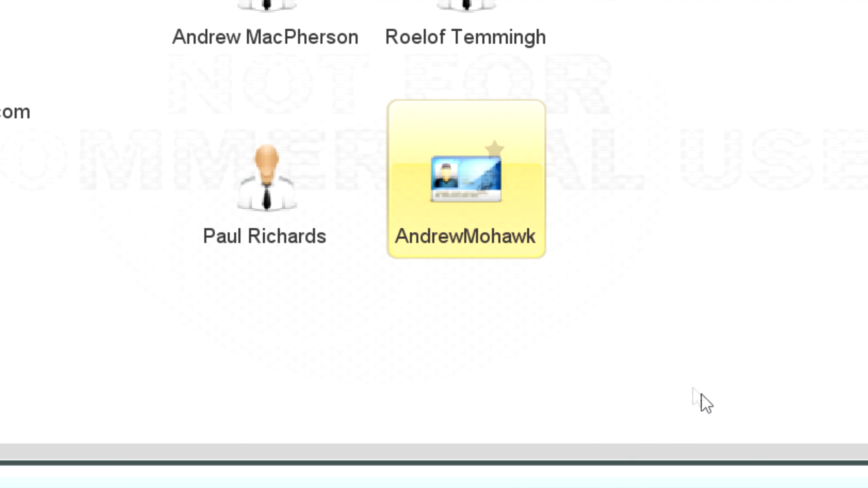
left_click(614, 343)
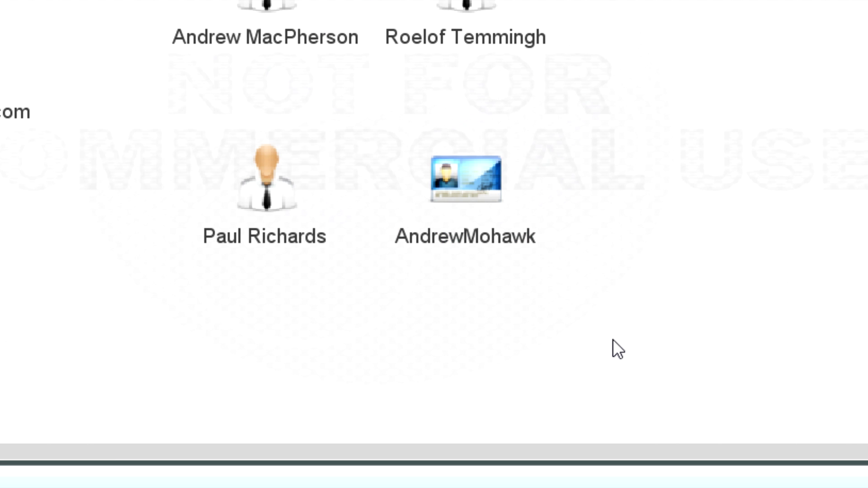
left_click_drag(621, 1, 161, 326)
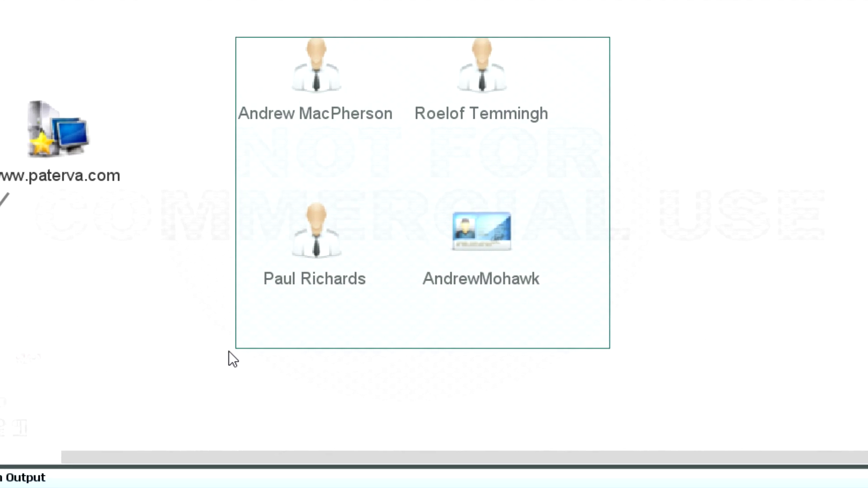
left_click_drag(229, 351, 228, 351)
left_click_drag(300, 394, 528, 342)
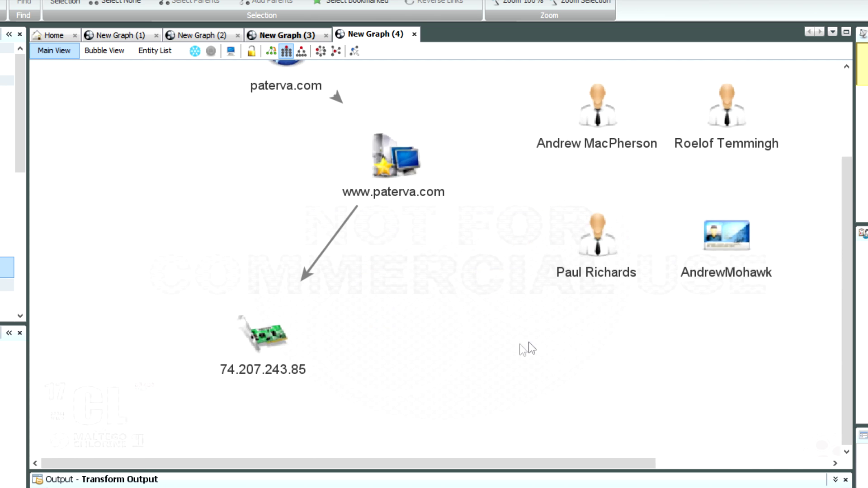
scroll(475, 346, "down", 3)
left_click_drag(254, 131, 476, 394)
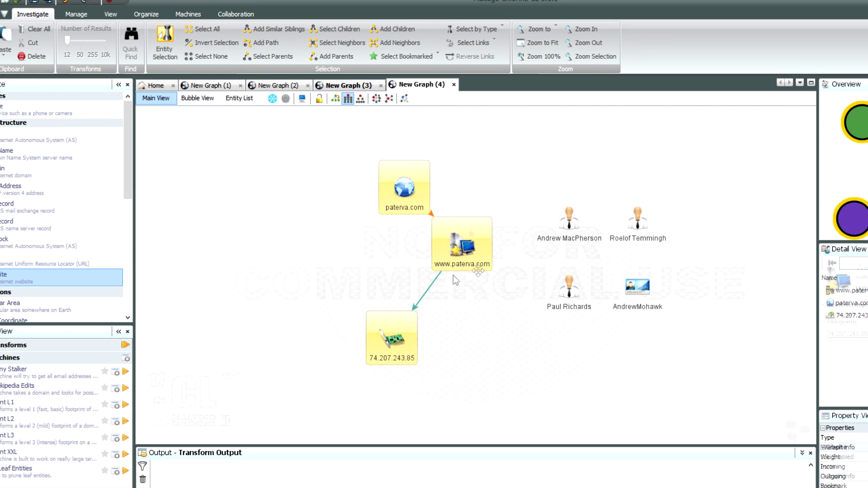
- Try to copy the three selected entities as a 'value' list and paste them into Notepad++
left_click(3, 54)
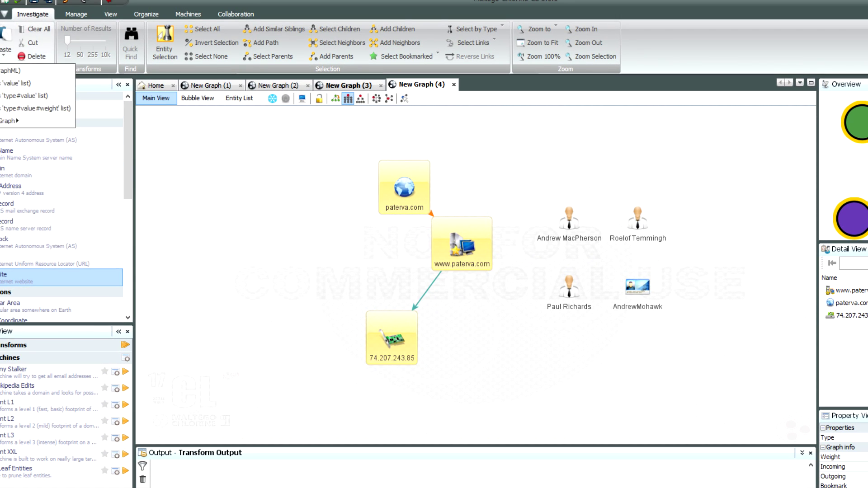
left_click(39, 85)
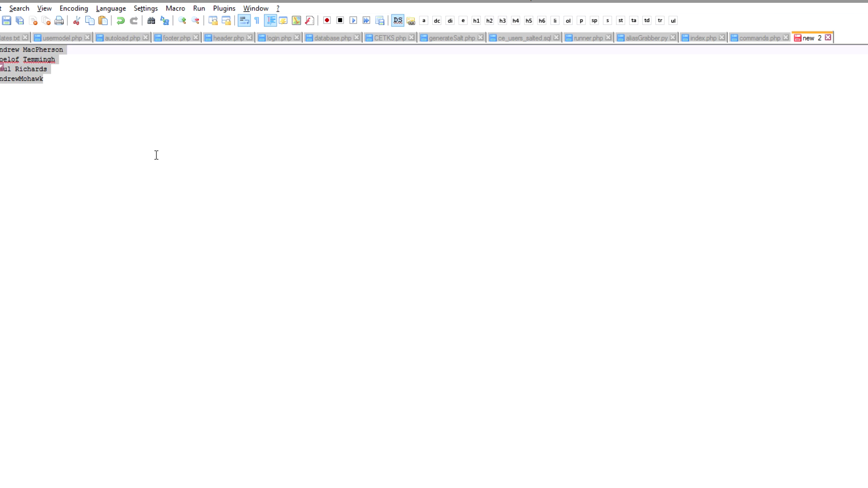
left_click(156, 155)
key("ctrl+v")
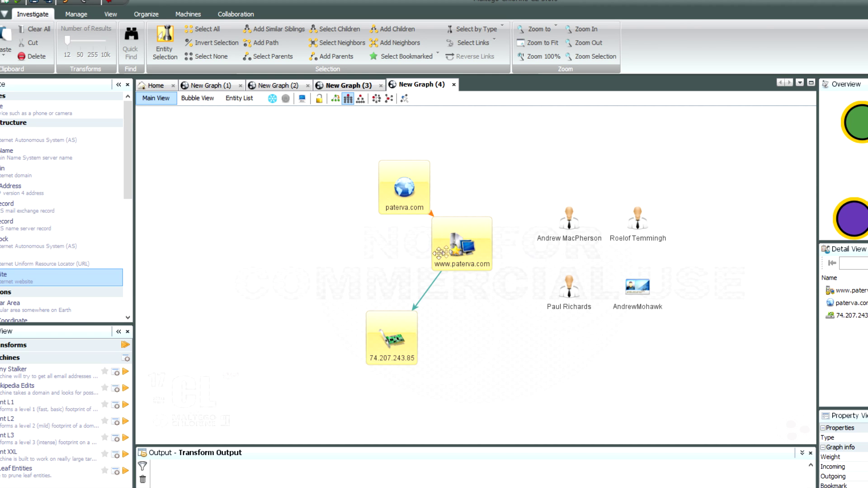
- Copy the three selected entities as a 'value' list and replace the text in Notepad++ with it
right_click(447, 252)
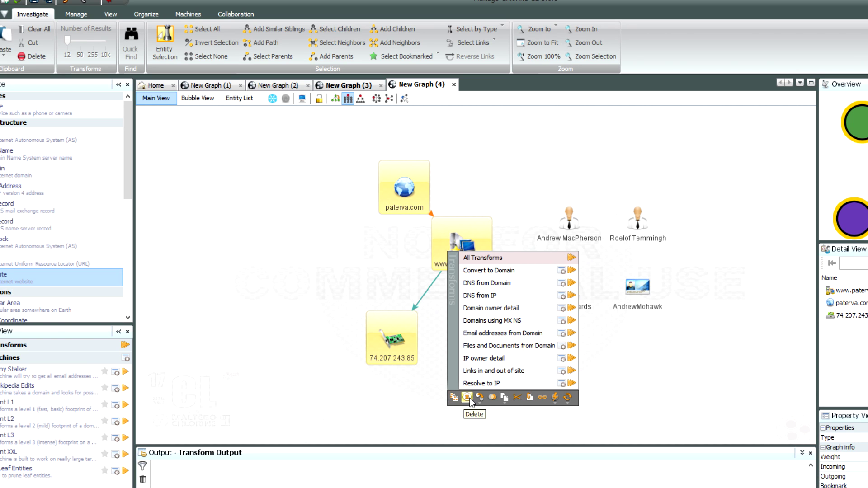
left_click(504, 398)
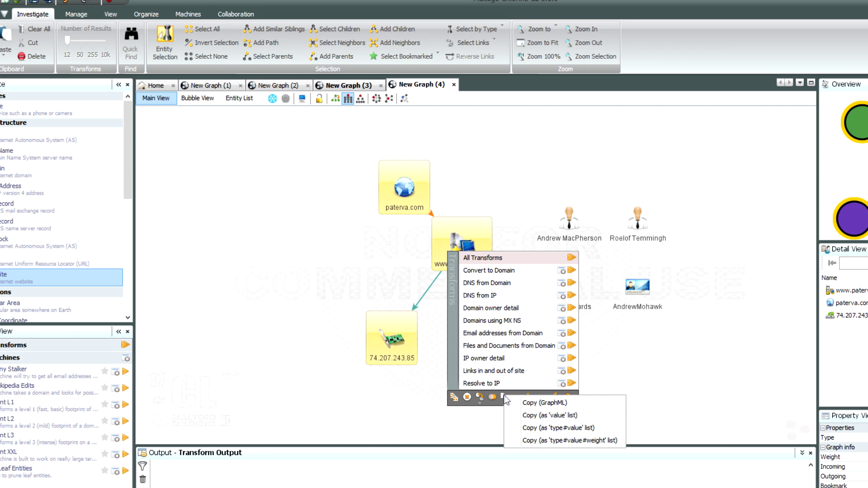
left_click(559, 415)
key("alt+Tab")
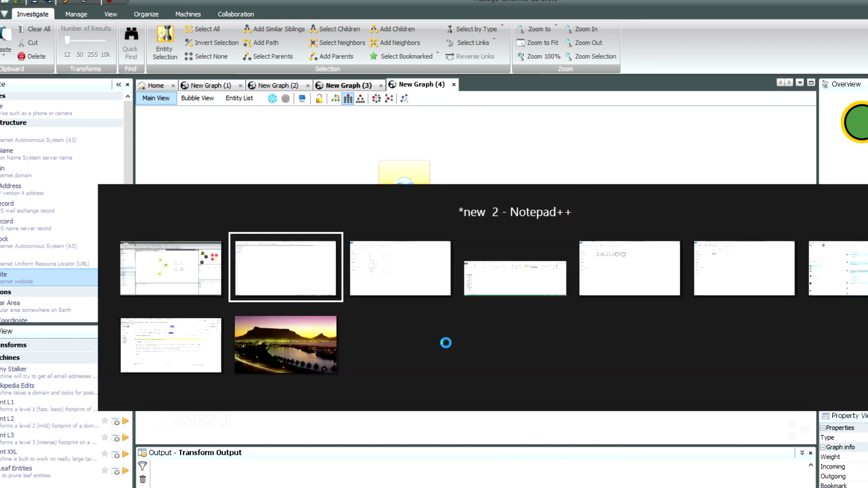
key("ctrl+a")
key("ctrl+v")
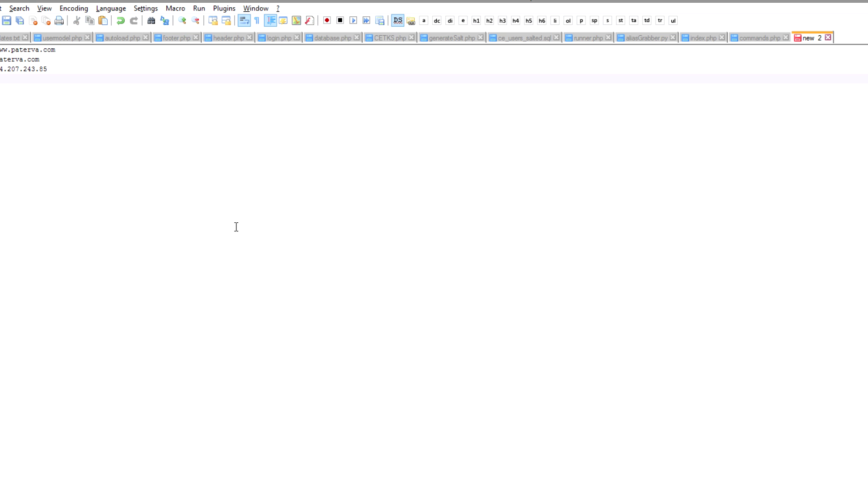
- Return to Maltego, box-select the three Person entities and the Alias, and open their transform options
key("alt+Tab")
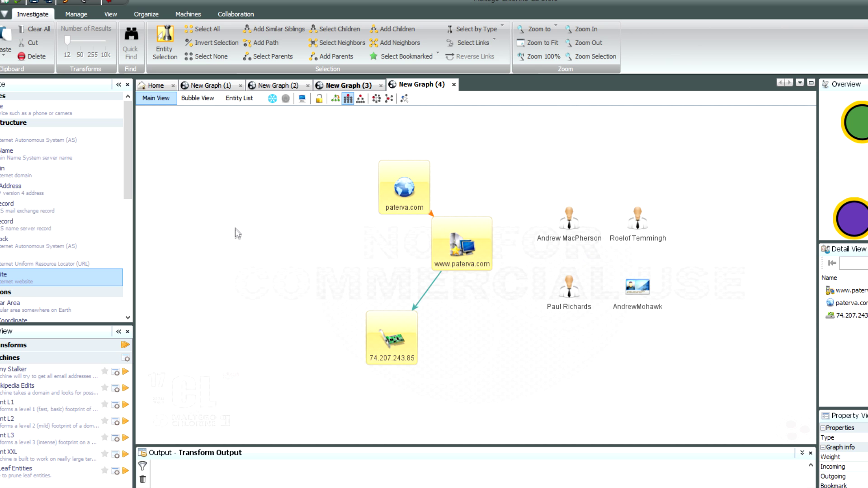
left_click(490, 330)
left_click_drag(496, 335, 387, 340)
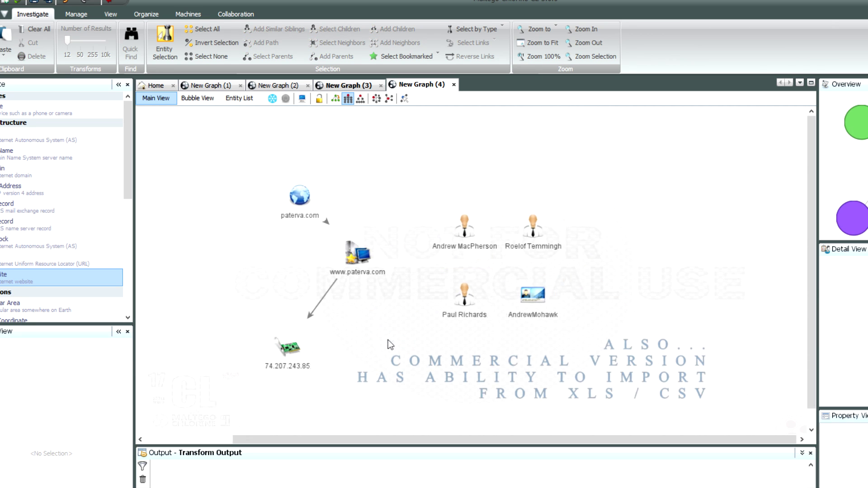
left_click_drag(417, 203, 565, 366)
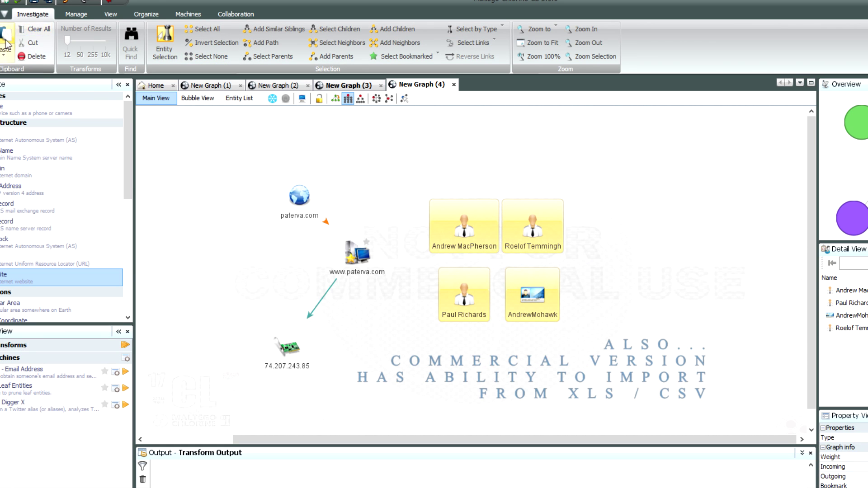
right_click(463, 246)
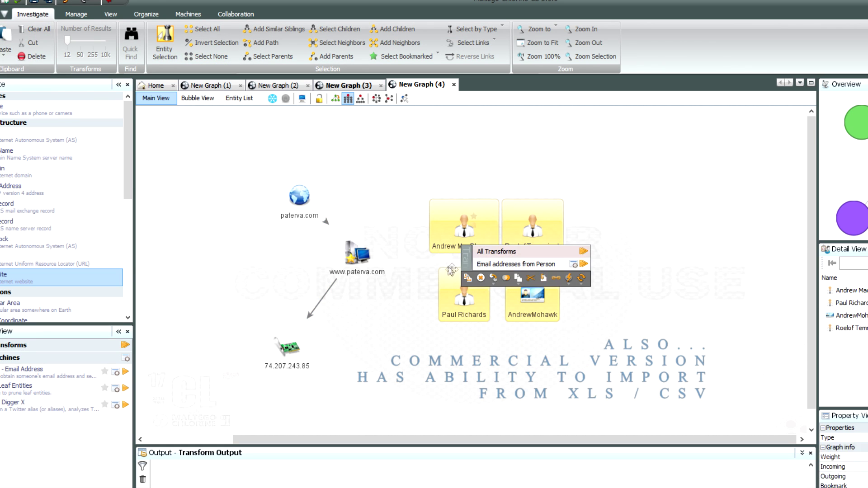
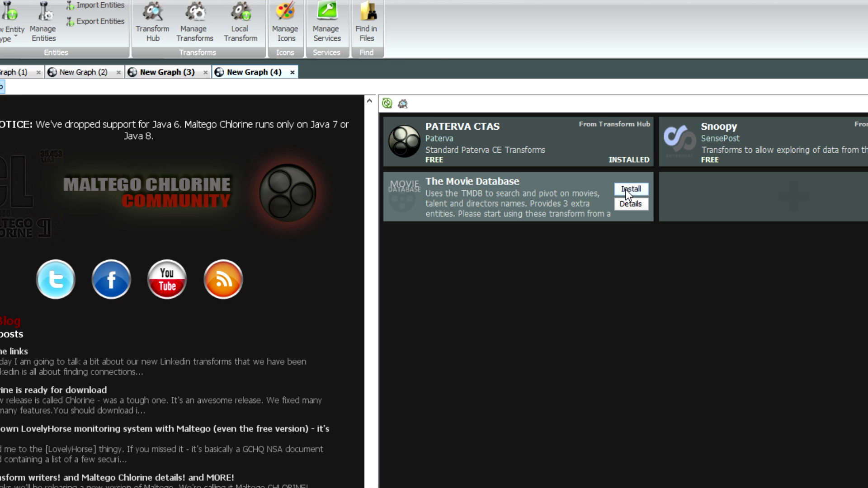
- Install The Movie Database transforms from the Transform Hub and finish the installation wizard
left_click(625, 190)
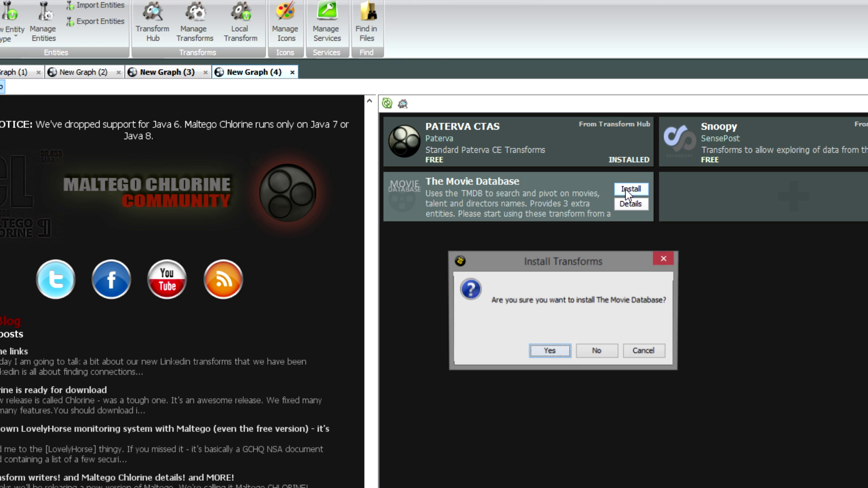
left_click(550, 352)
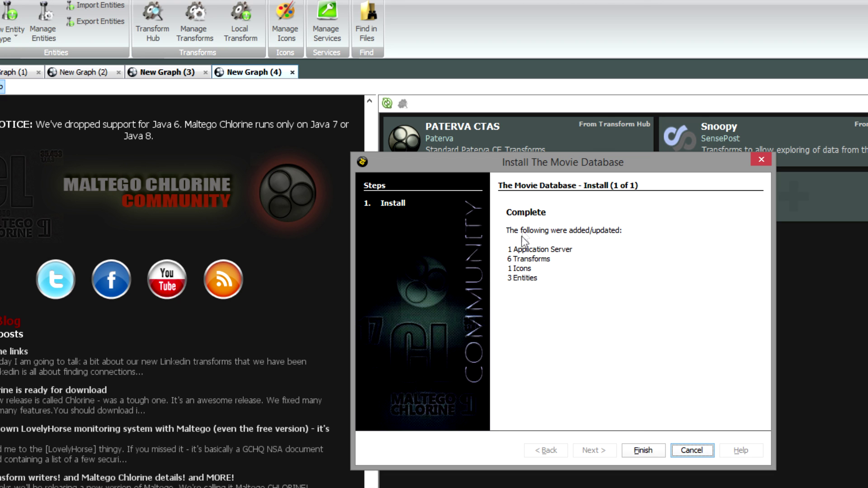
left_click(646, 450)
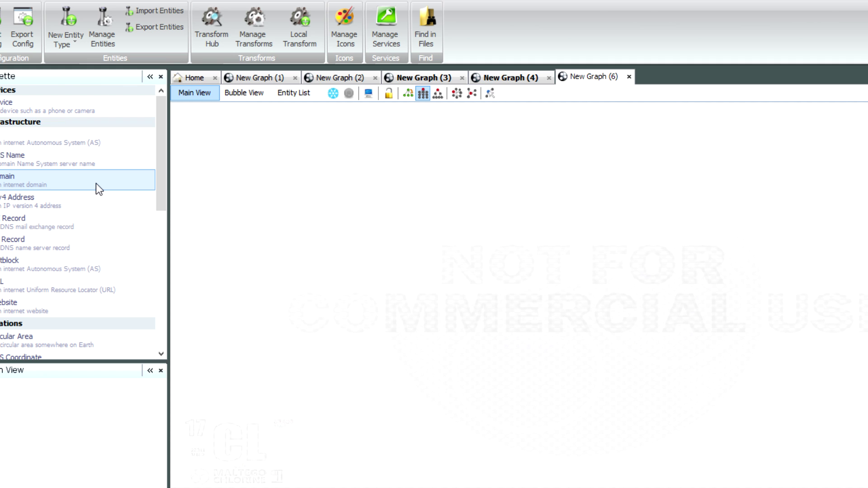
- Add a Phrase entity to New Graph (6) and set its text to "mad max"
scroll(97, 183, "down", 3)
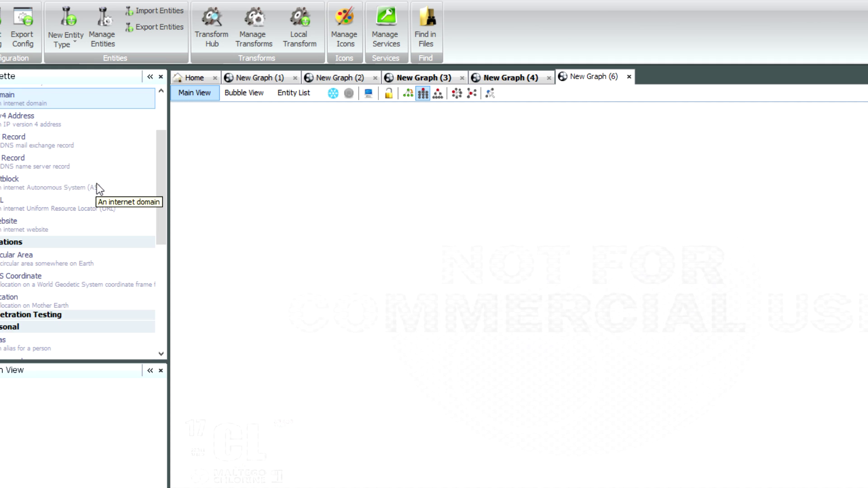
scroll(92, 199, "down", 3)
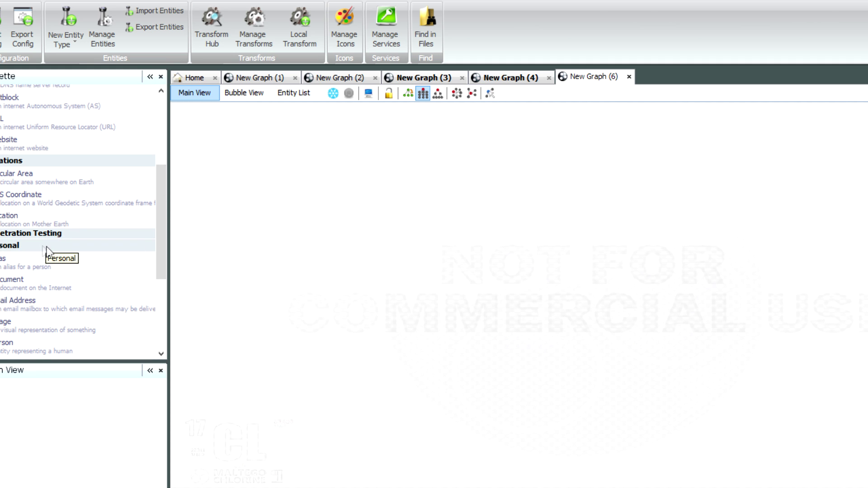
scroll(58, 254, "down", 4)
left_click_drag(5, 307, 196, 284)
left_click_drag(330, 227, 330, 228)
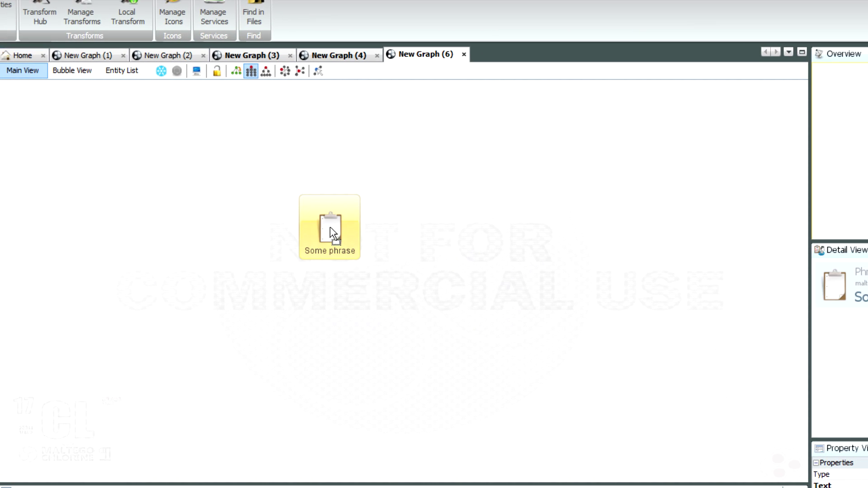
type("mad max")
key("Return")
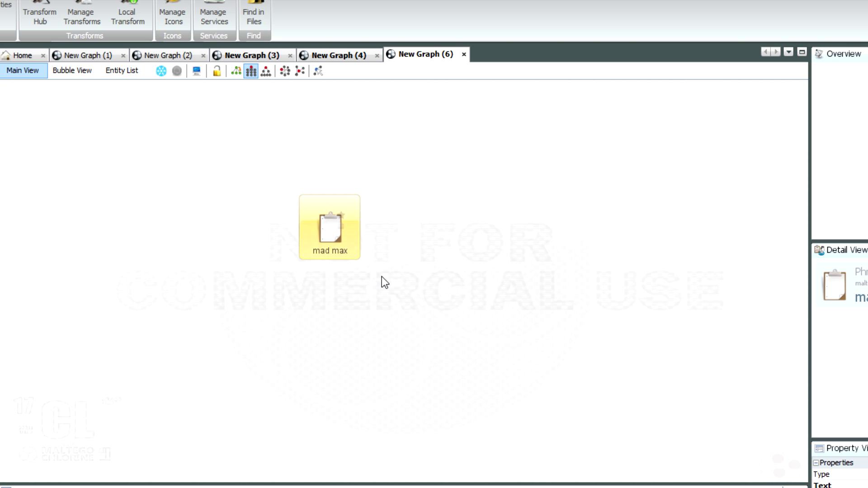
- Run the Search for Movie transform on the "mad max" phrase, entering 12345 as the required five digits
right_click(343, 243)
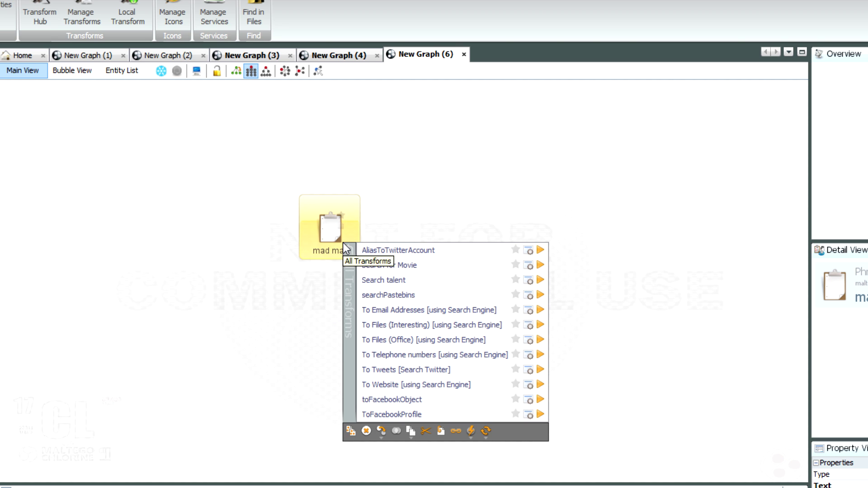
left_click(394, 265)
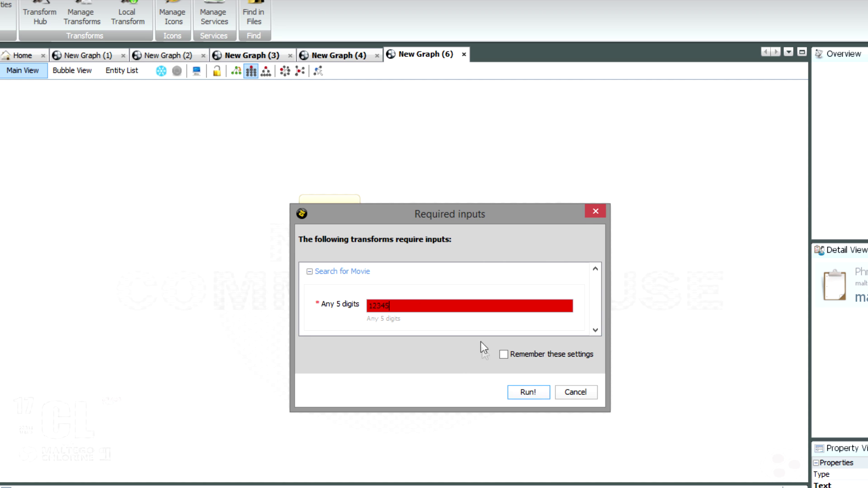
left_click(530, 389)
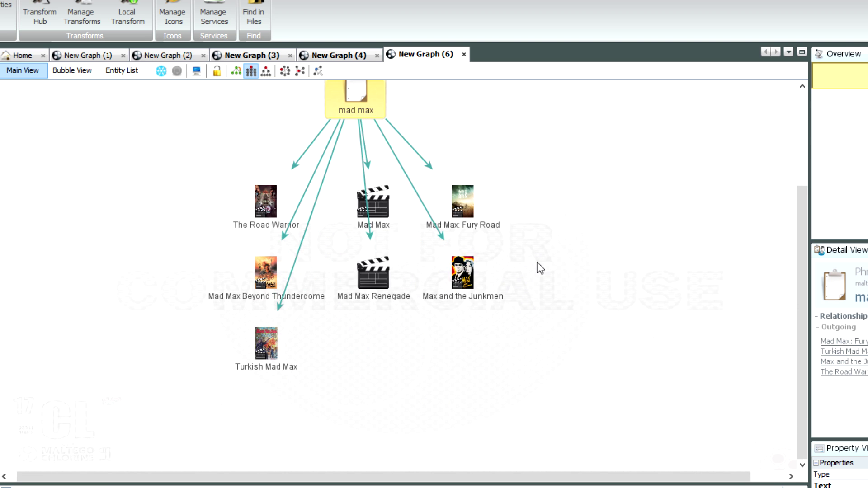
scroll(291, 209, "up", 2)
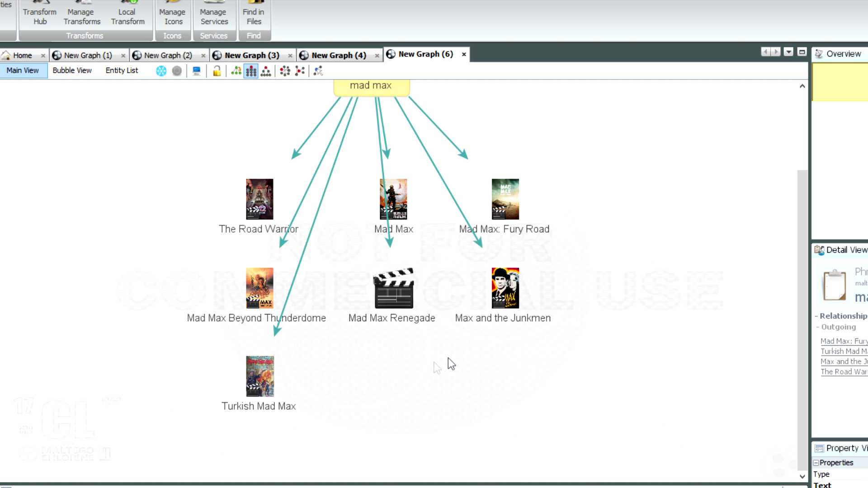
- Delete the "Max and the Junkmen" movie entity from the graph
left_click(251, 404)
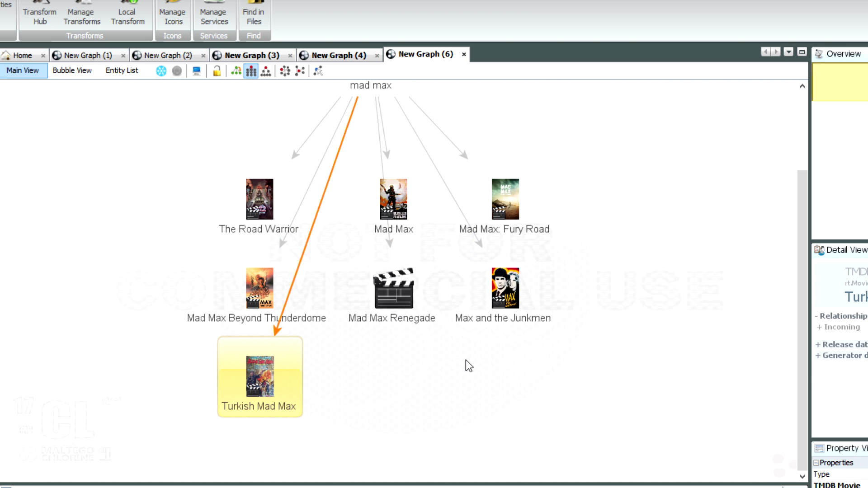
left_click(489, 311)
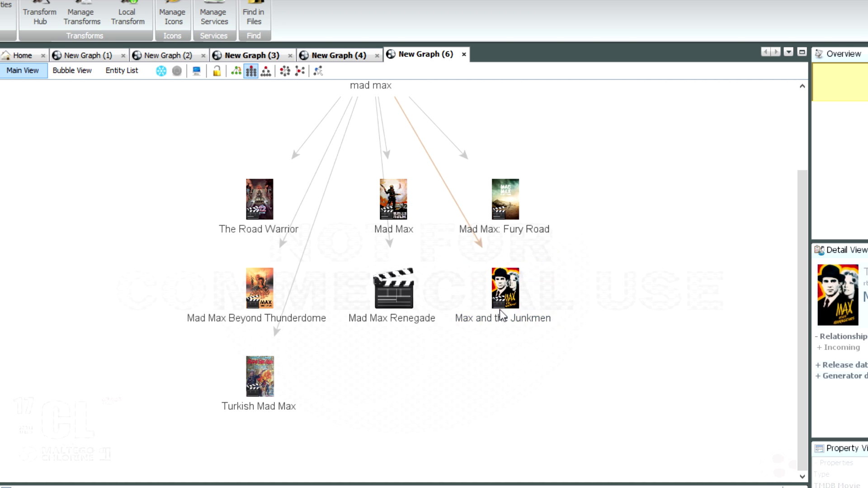
key("Delete")
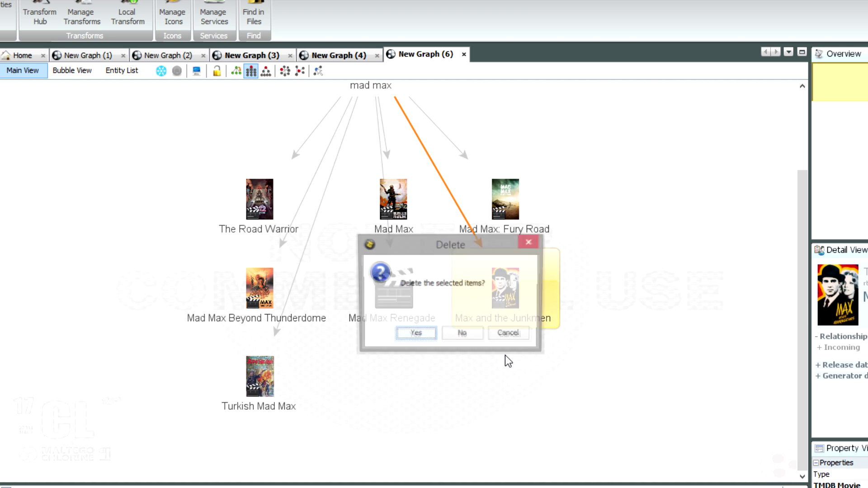
left_click(420, 334)
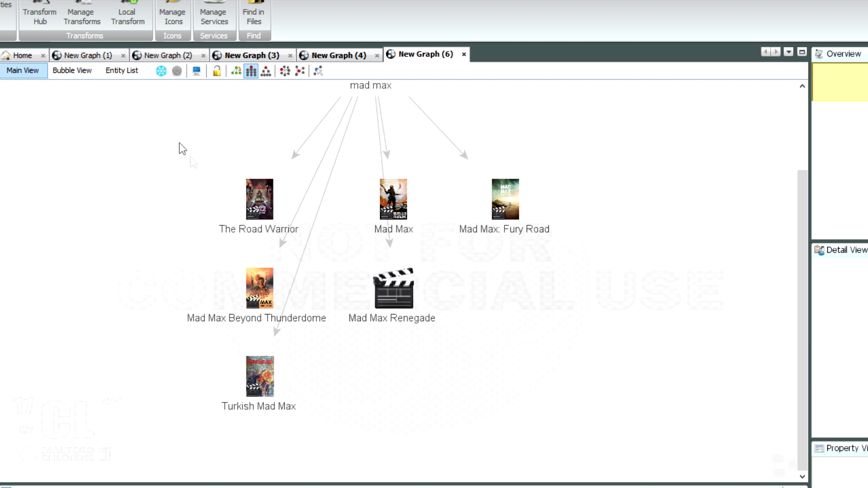
- Select all six remaining movie entities and run Movie to Talent on them, entering the required digits and remembering the settings
scroll(268, 213, "up", 3)
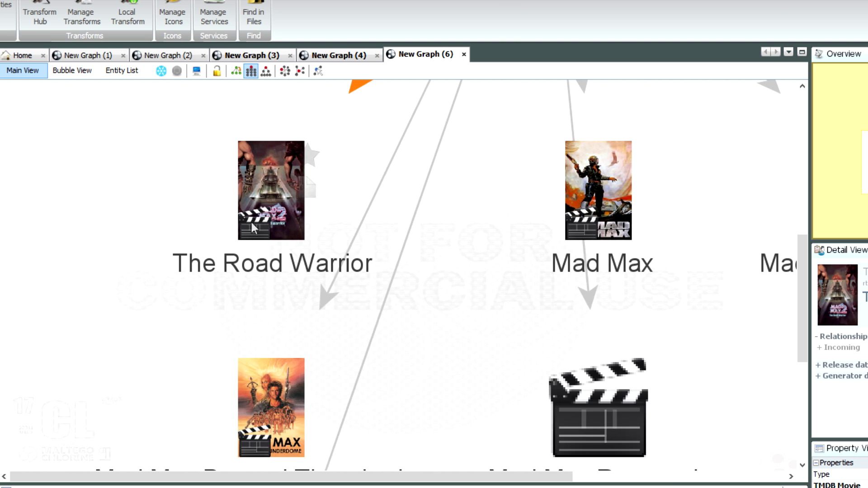
scroll(258, 219, "down", 3)
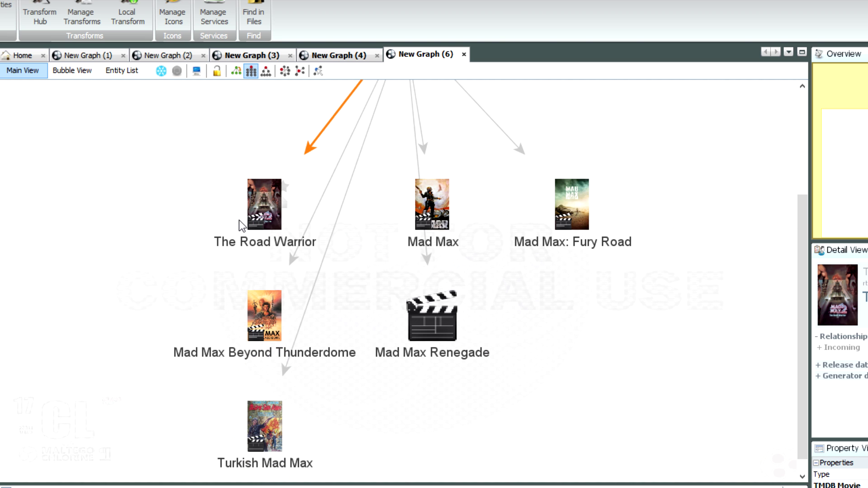
scroll(223, 210, "down", 2)
left_click_drag(178, 169, 595, 411)
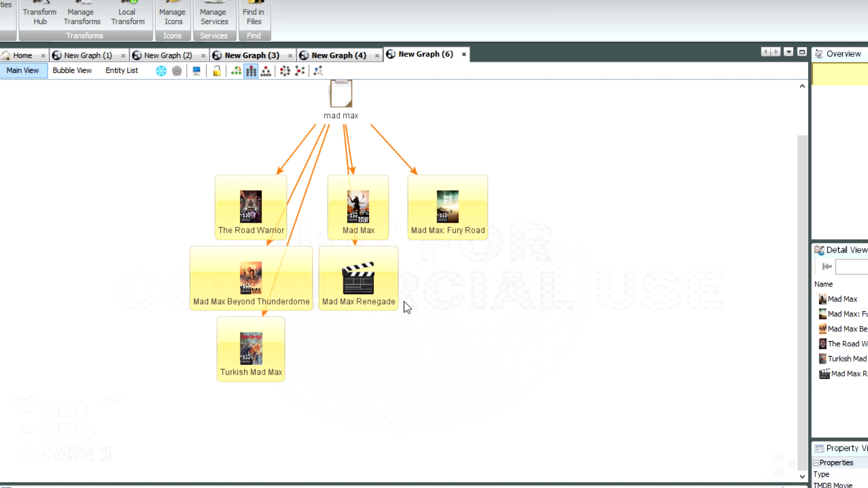
right_click(443, 234)
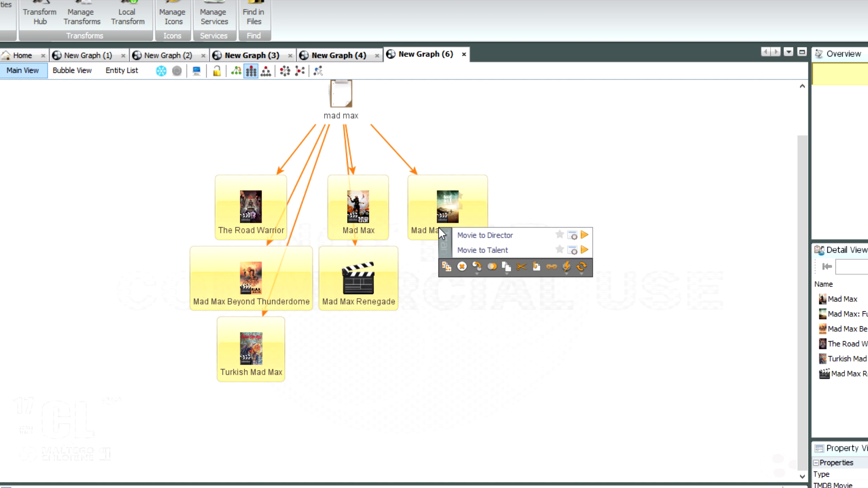
left_click(489, 250)
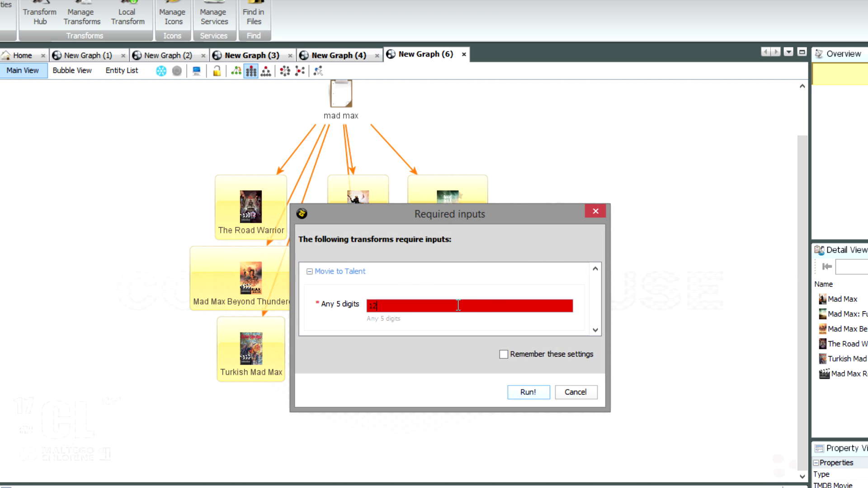
left_click(521, 355)
left_click(529, 391)
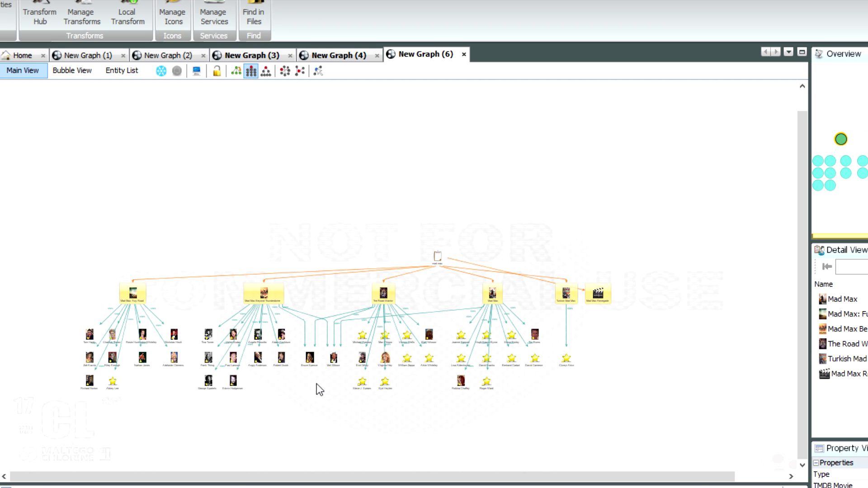
- Examine the actors shared between the movies in Bubble View, select the Mel Gibson entity, and return to Main View
left_click_drag(315, 378, 311, 342)
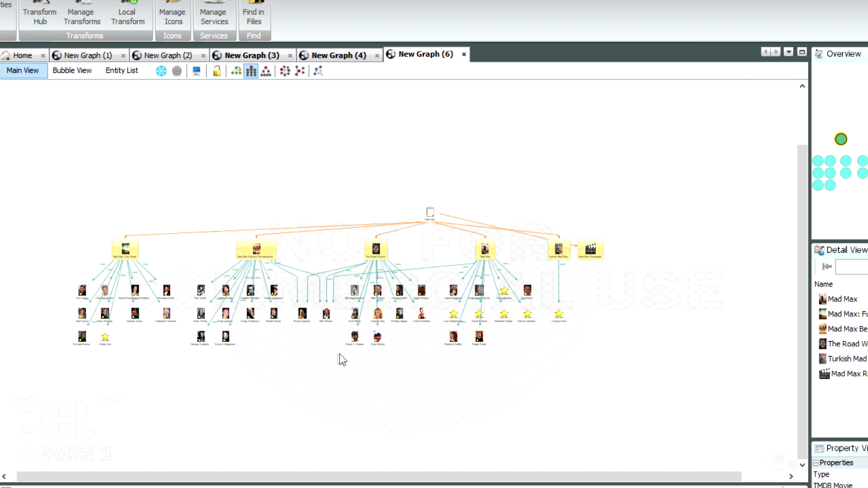
scroll(322, 334, "up", 1)
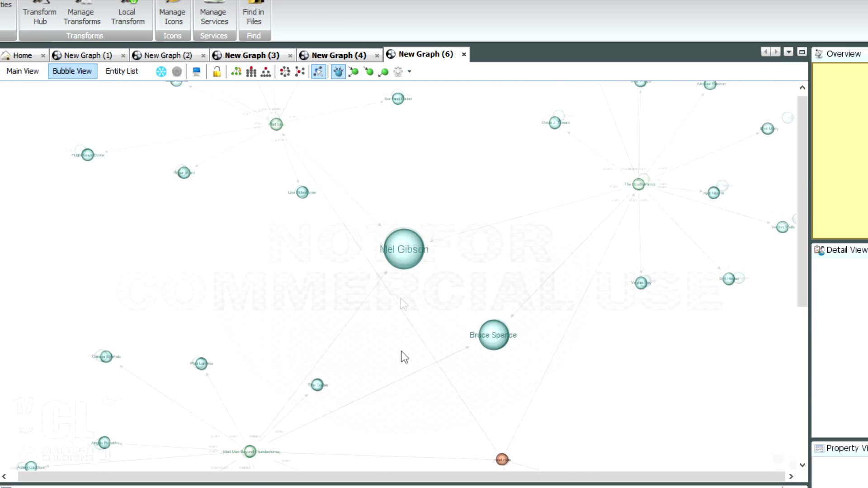
left_click(407, 237)
scroll(407, 237, "up", 3)
left_click(407, 232)
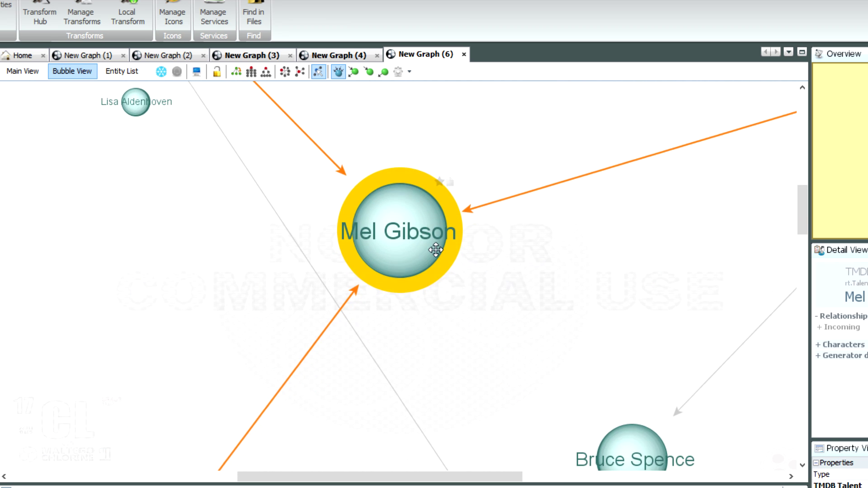
scroll(295, 221, "down", 3)
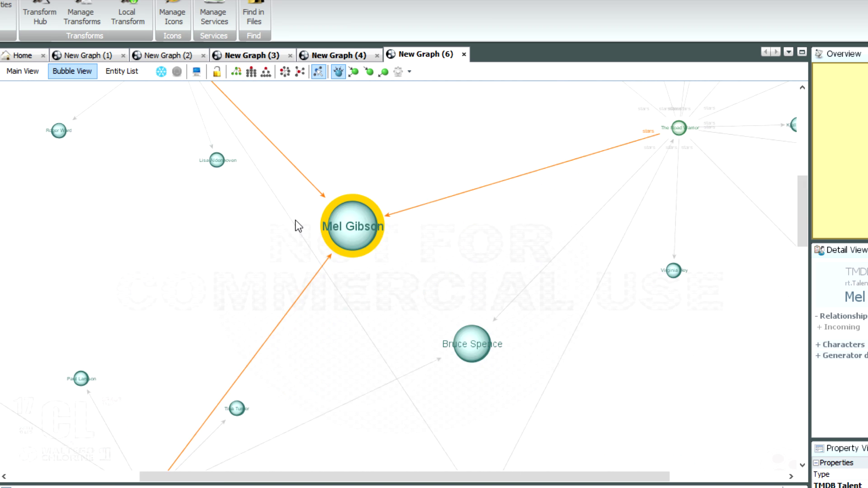
left_click(27, 73)
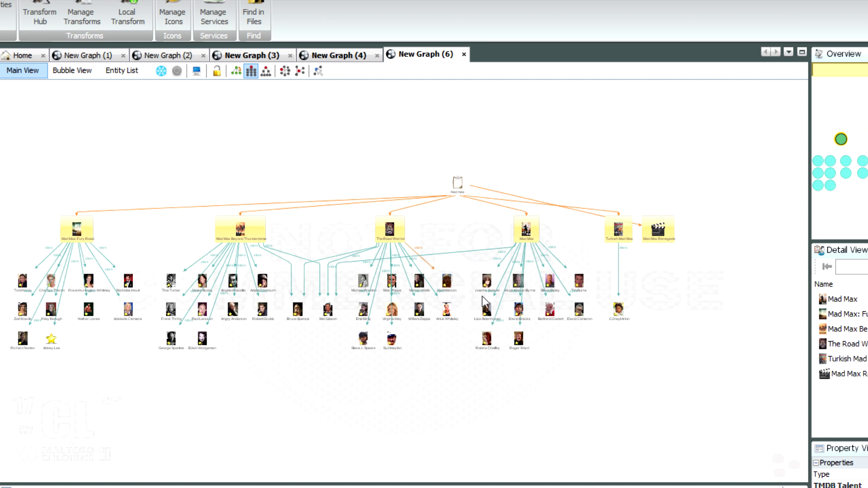
left_click(455, 384)
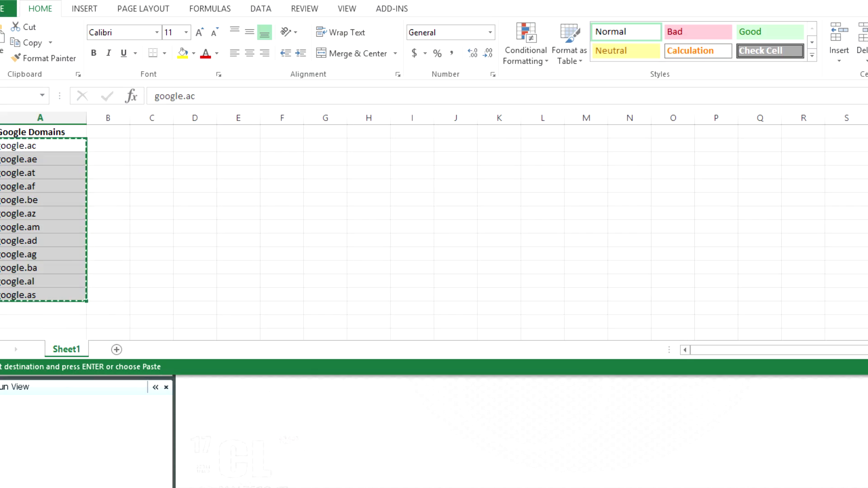
- In the Excel sheet, clear the old copy selection and copy the Google domains from google.ac through google.as
left_click(159, 225)
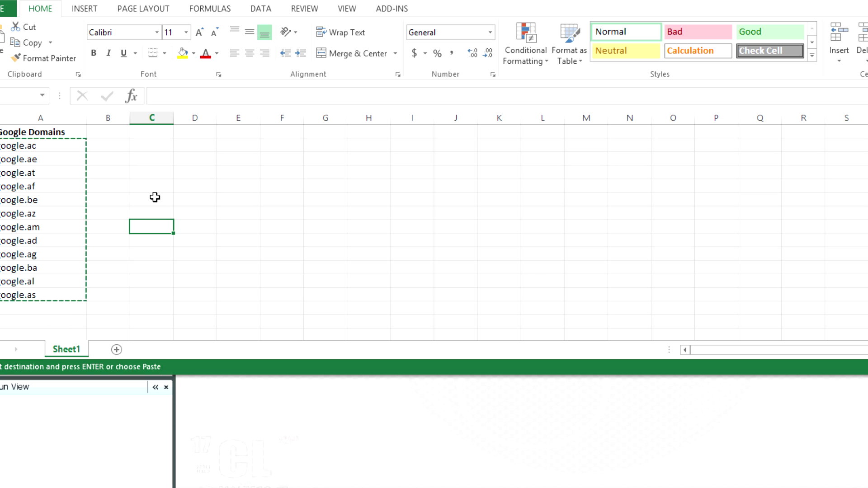
key("Escape")
left_click(57, 148)
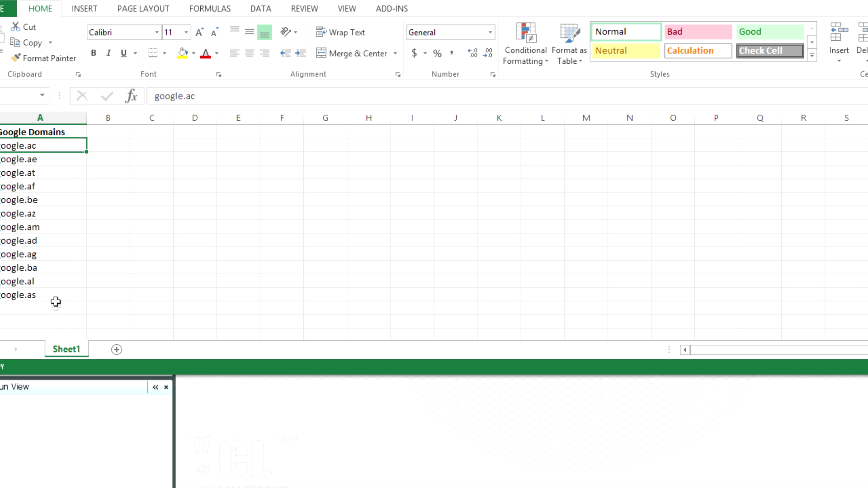
left_click(54, 297, "shift")
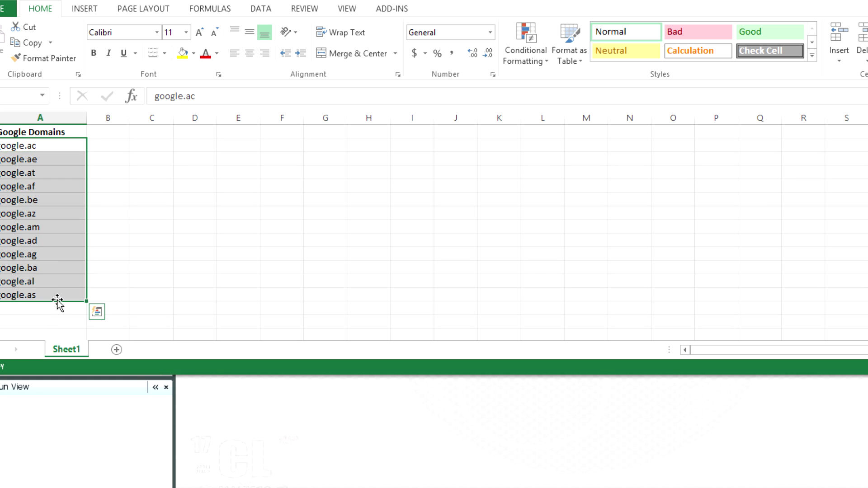
left_click(34, 47)
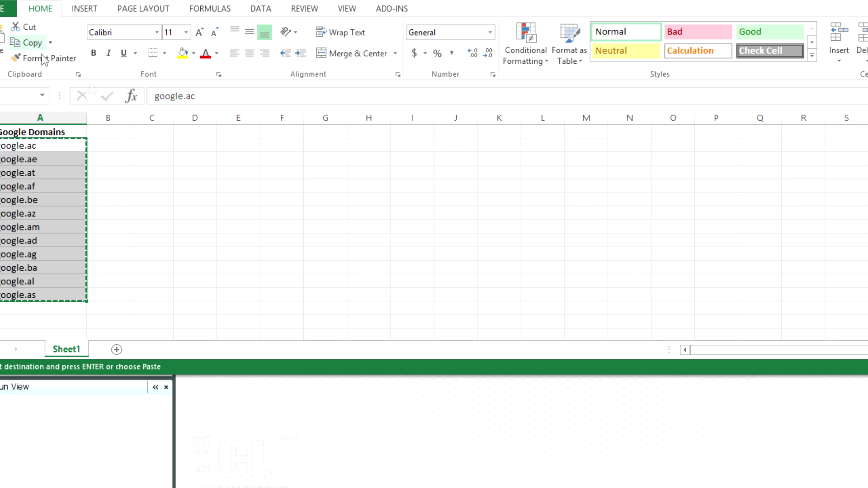
- Switch to Maltego and paste the copied Google domains into New Graph (7) as entities
left_click(383, 418)
key("Escape")
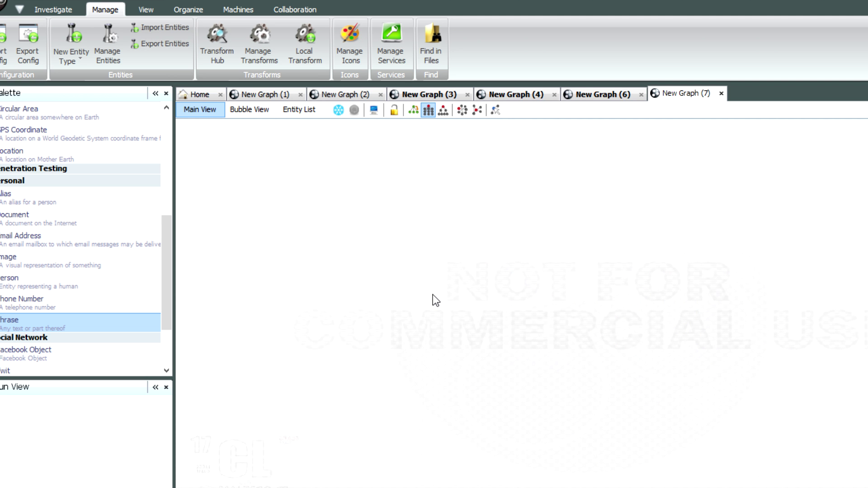
key("ctrl+v")
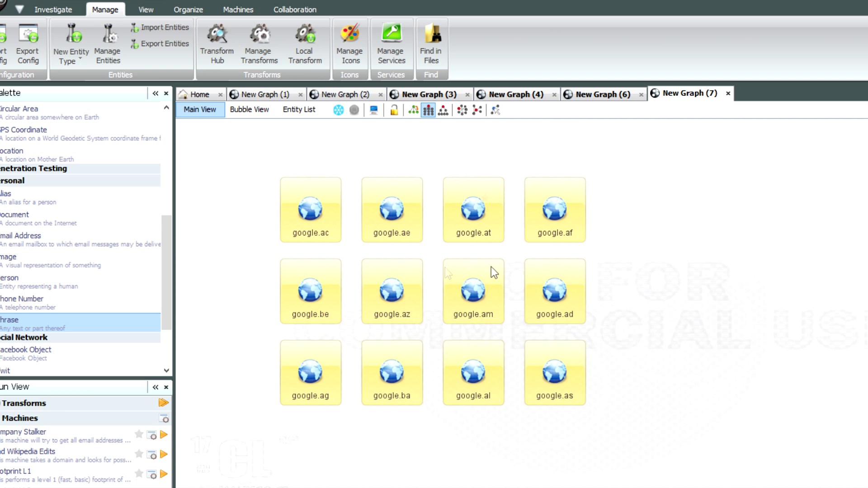
- Run the To Website [Quick lookup] transform on all the pasted domain entities
right_click(569, 388)
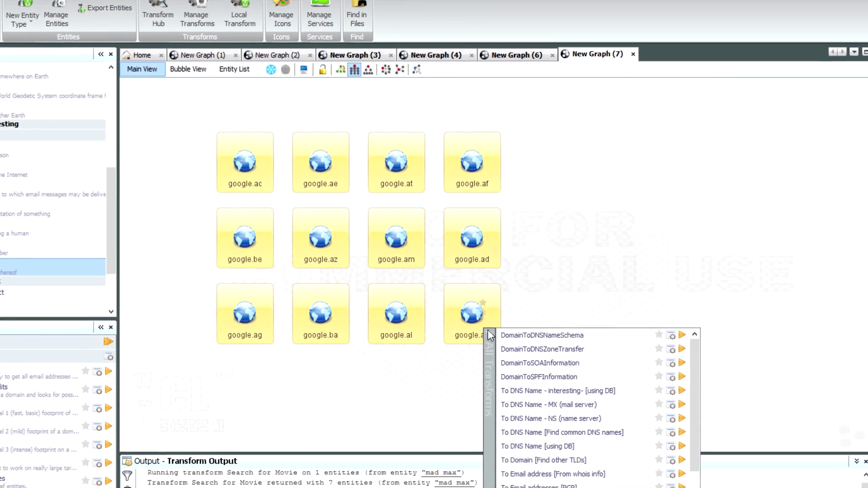
scroll(520, 362, "down", 3)
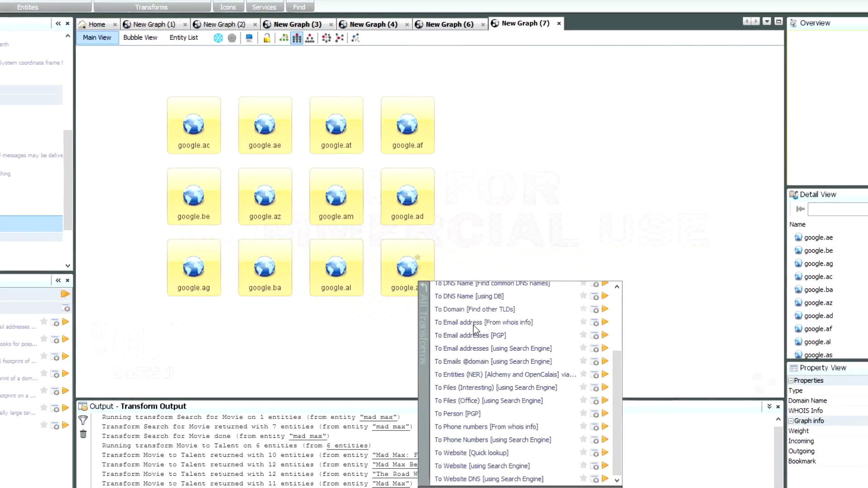
left_click(455, 427)
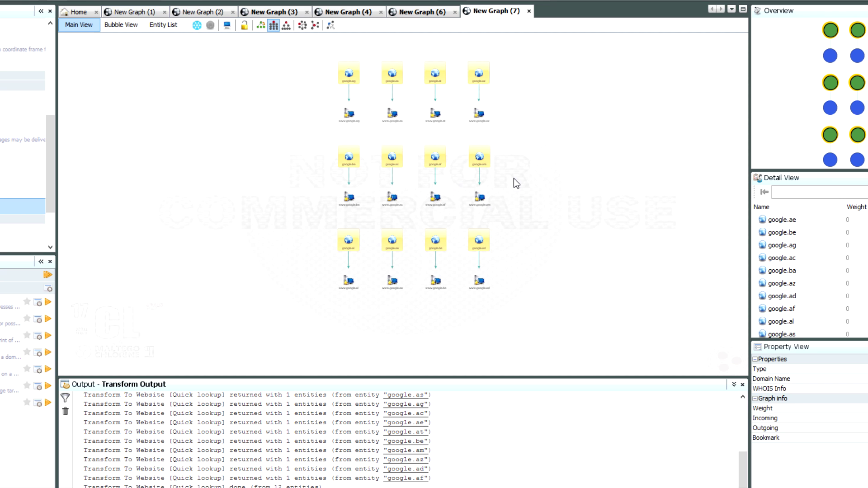
- Select the website entities linked from the domains, run To IP Address [DNS] on them, and review the resulting graph
key("ctrl+shift+c")
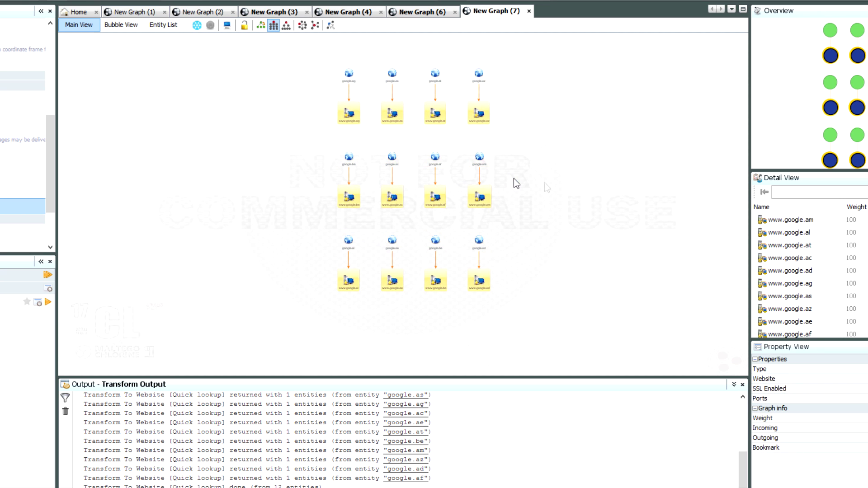
right_click(443, 118)
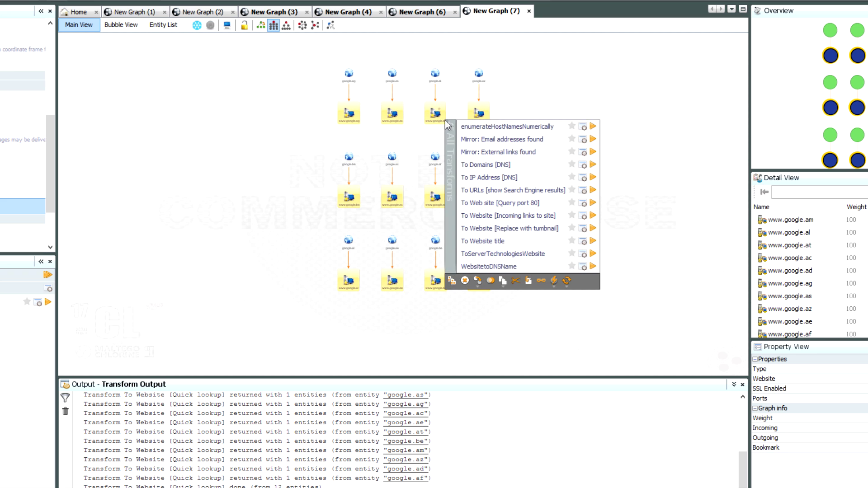
left_click(505, 179)
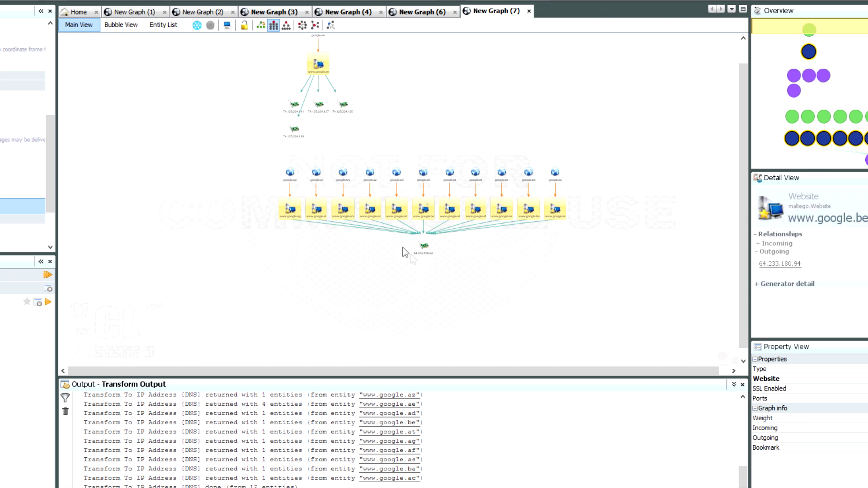
scroll(423, 251, "up", 3)
scroll(416, 253, "down", 3)
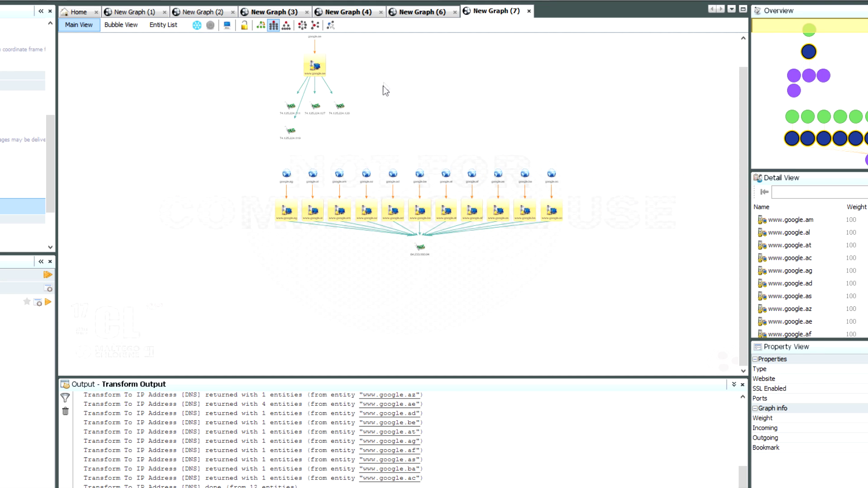
scroll(354, 151, "up", 5)
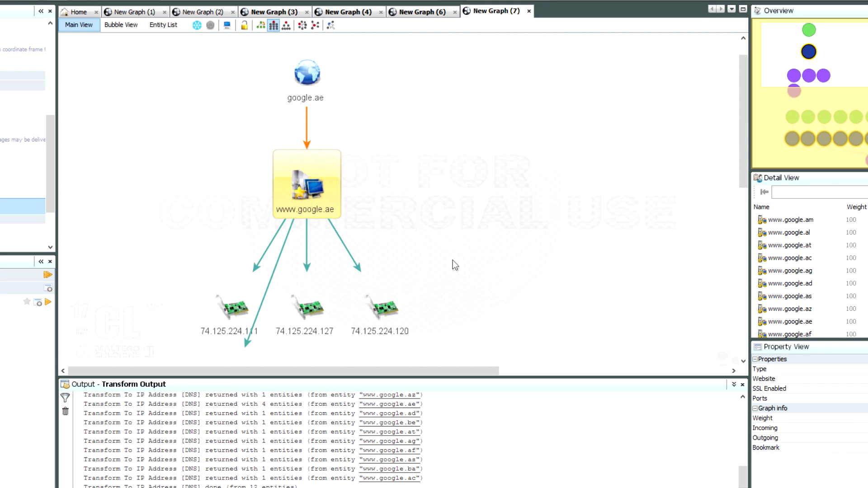
scroll(455, 264, "down", 5)
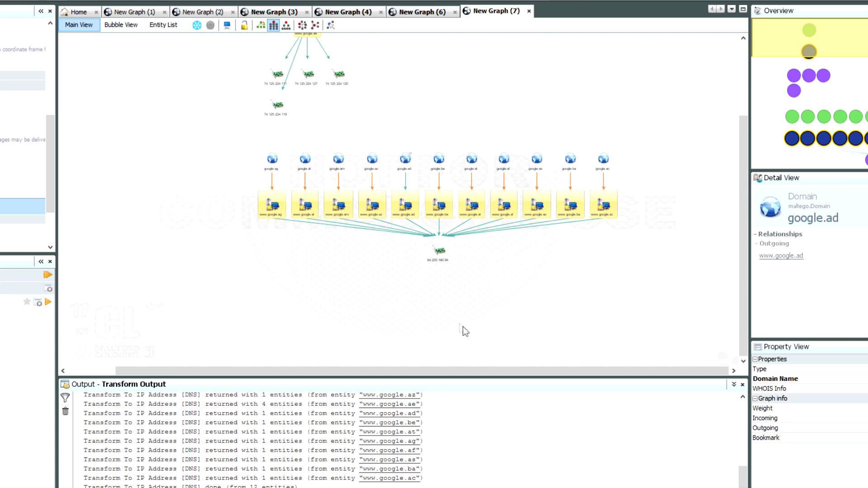
- Run the toLocation transform on the IPv4 address entity shared by the Google websites and check the linked location
left_click(439, 251)
scroll(441, 249, "up", 4)
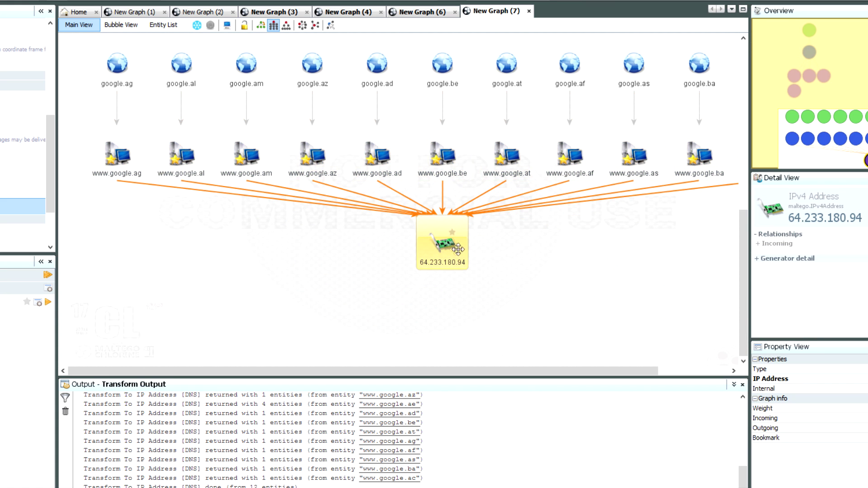
right_click(443, 251)
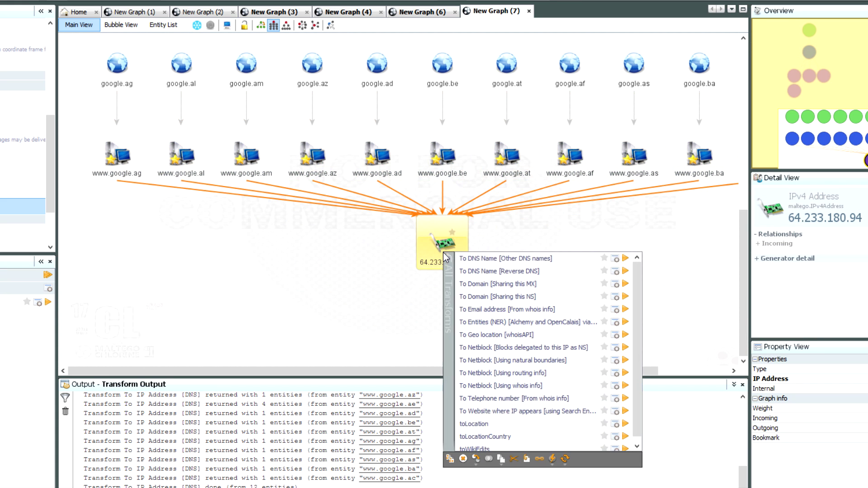
left_click(495, 423)
scroll(478, 303, "down", 3)
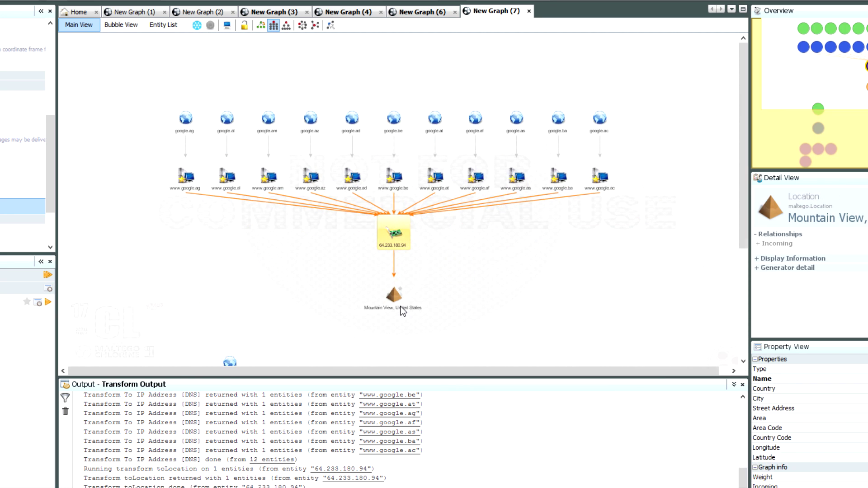
scroll(401, 311, "up", 5)
scroll(401, 311, "down", 5)
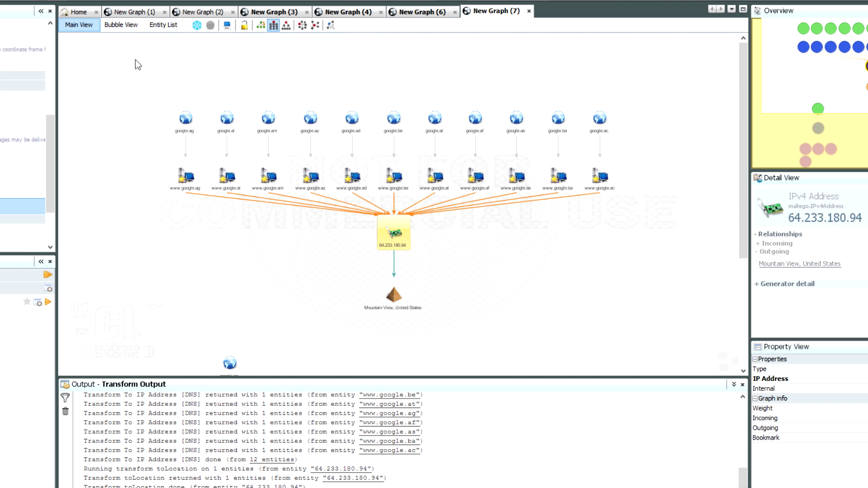
- Show the graph in Bubble View and inspect the shared IPv4 address bubble with its links
left_click(120, 24)
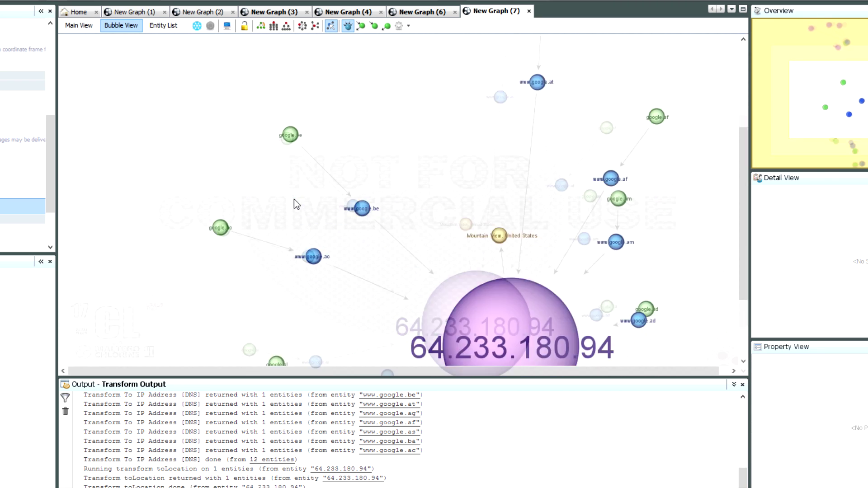
left_click(382, 269)
scroll(383, 269, "up", 5)
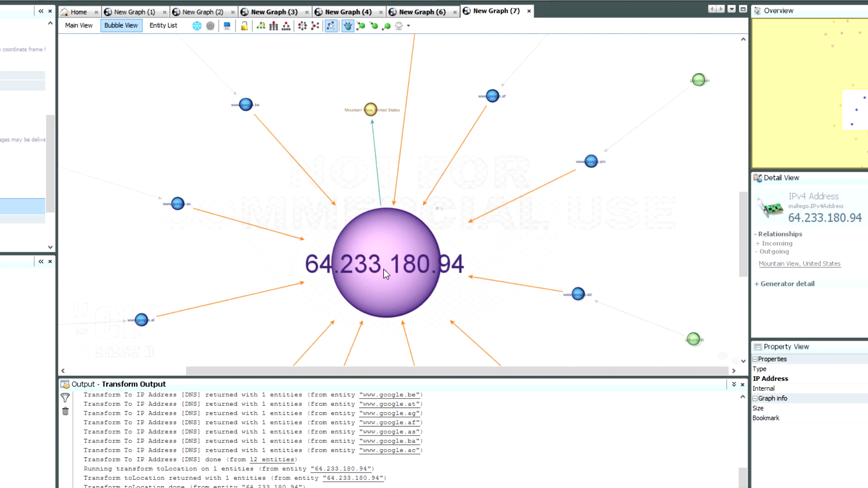